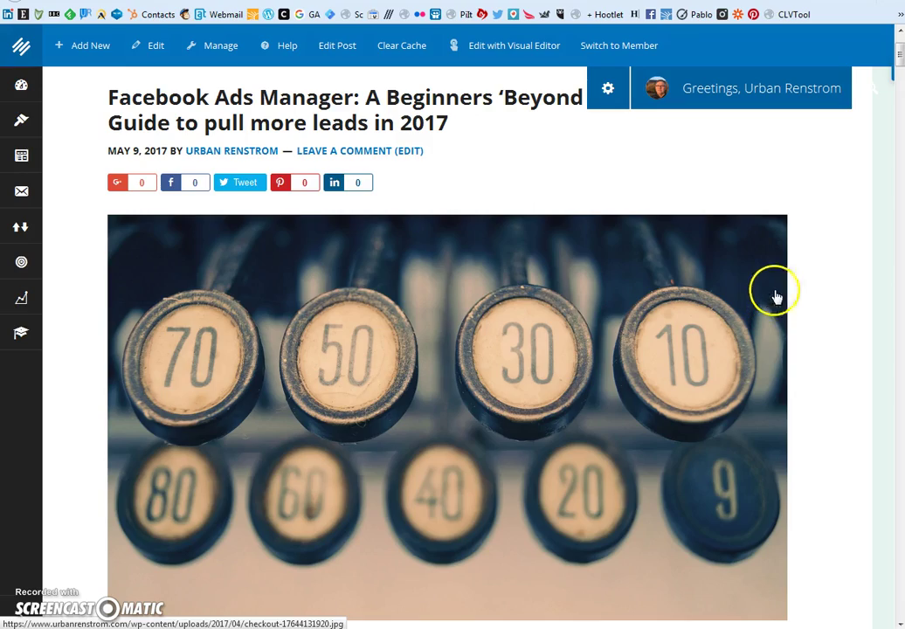
- Find the live ads demo section in the Facebook Ads Manager guide and highlight the words "Gastro Pub"
{"action": "left_click_drag", "start_coordinate": [897, 53], "coordinate": [899, 341]}
{"action": "scroll", "coordinate": [687, 454], "scroll_direction": "down", "scroll_amount": 15}
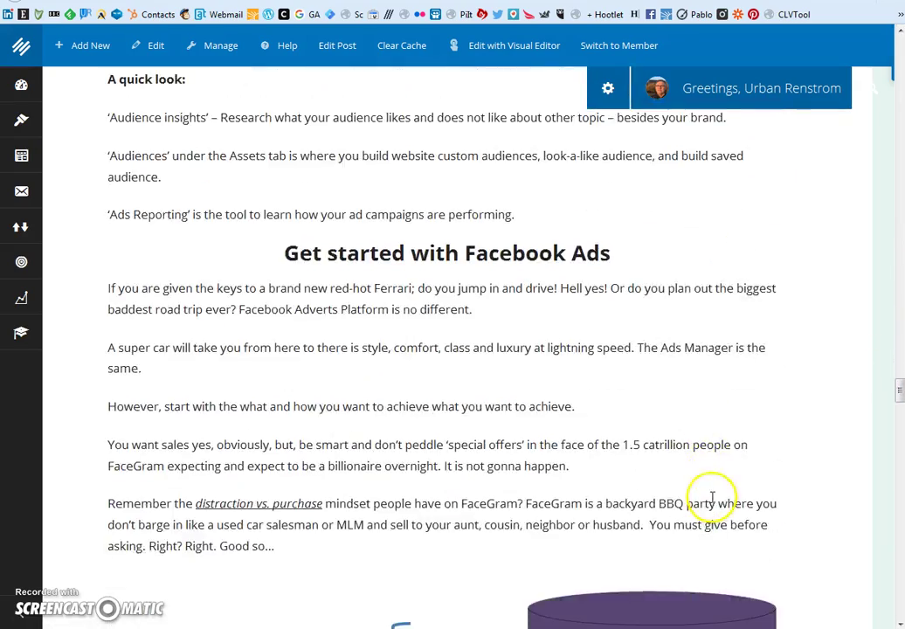
{"action": "scroll", "coordinate": [712, 498], "scroll_direction": "down", "scroll_amount": 15}
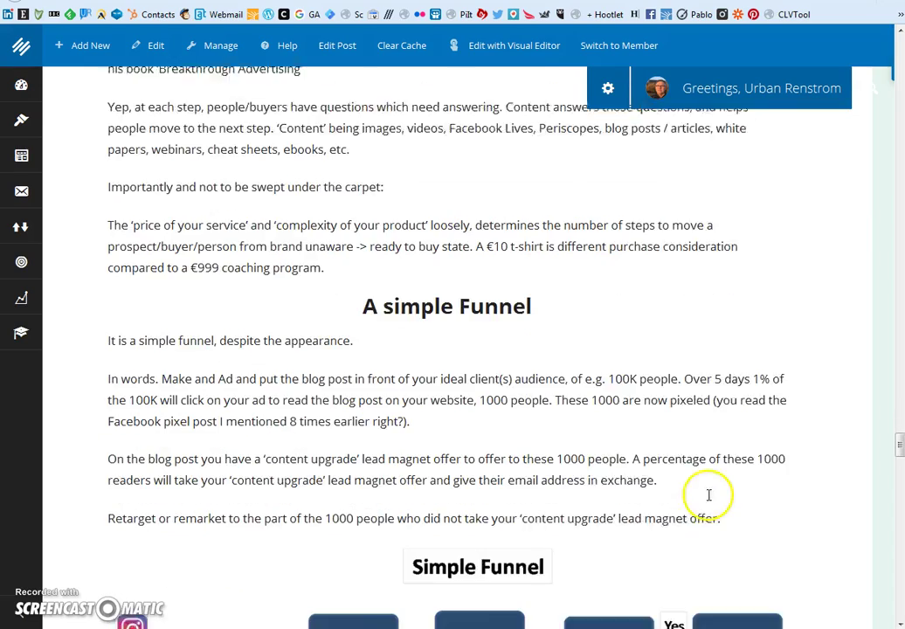
{"action": "scroll", "coordinate": [710, 501], "scroll_direction": "down", "scroll_amount": 15}
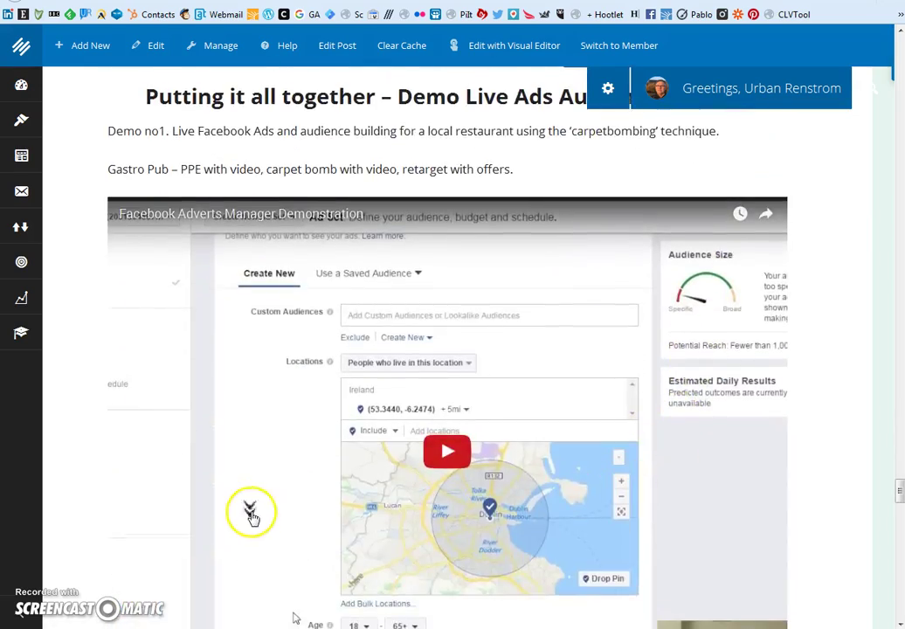
{"action": "scroll", "coordinate": [249, 513], "scroll_direction": "down", "scroll_amount": 1}
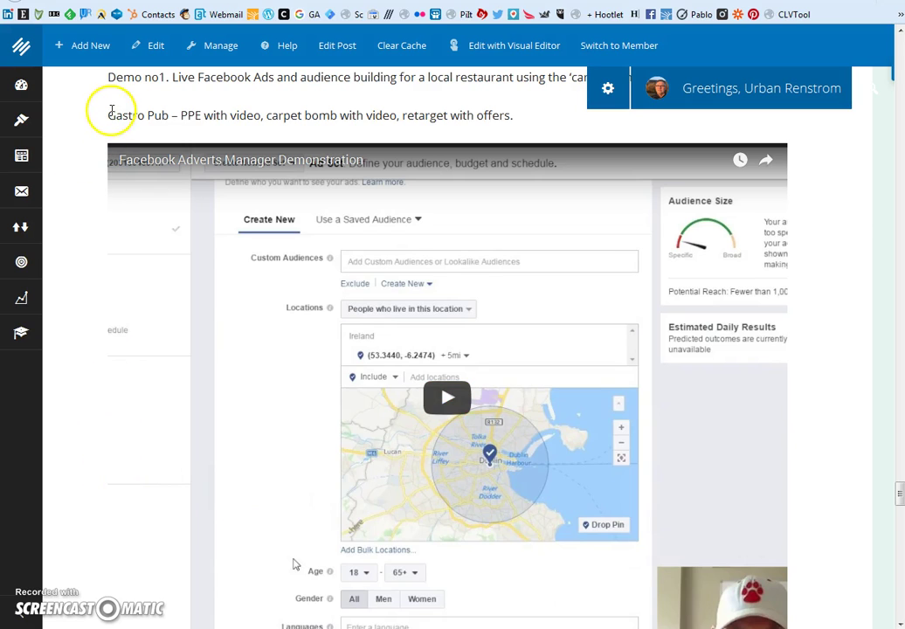
{"action": "left_click_drag", "start_coordinate": [111, 110], "coordinate": [169, 114]}
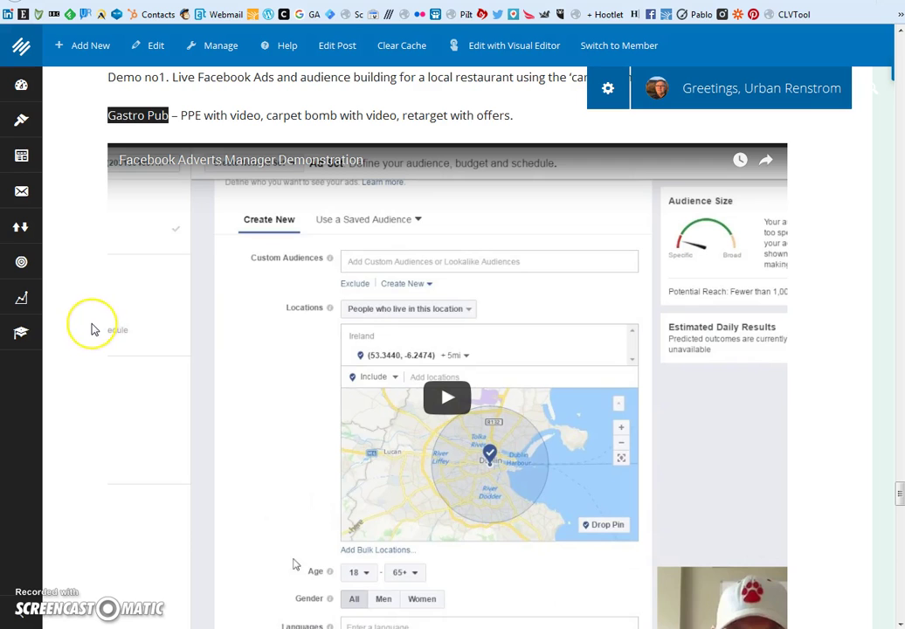
- Examine the audience-building notes of example no 2, highlighting its interests, public figures and location radius
{"action": "scroll", "coordinate": [94, 329], "scroll_direction": "down", "scroll_amount": 7}
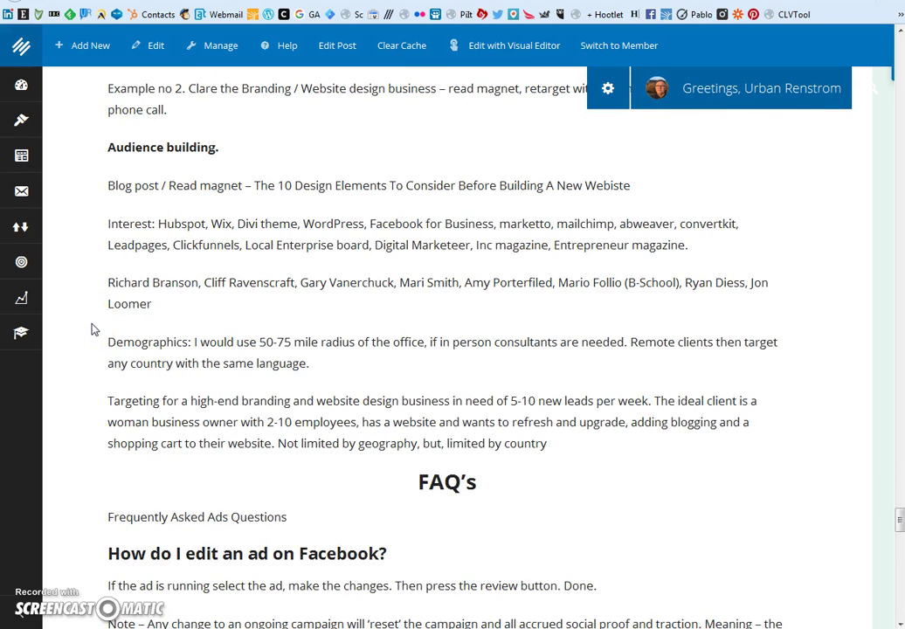
{"action": "scroll", "coordinate": [77, 259], "scroll_direction": "up", "scroll_amount": 1}
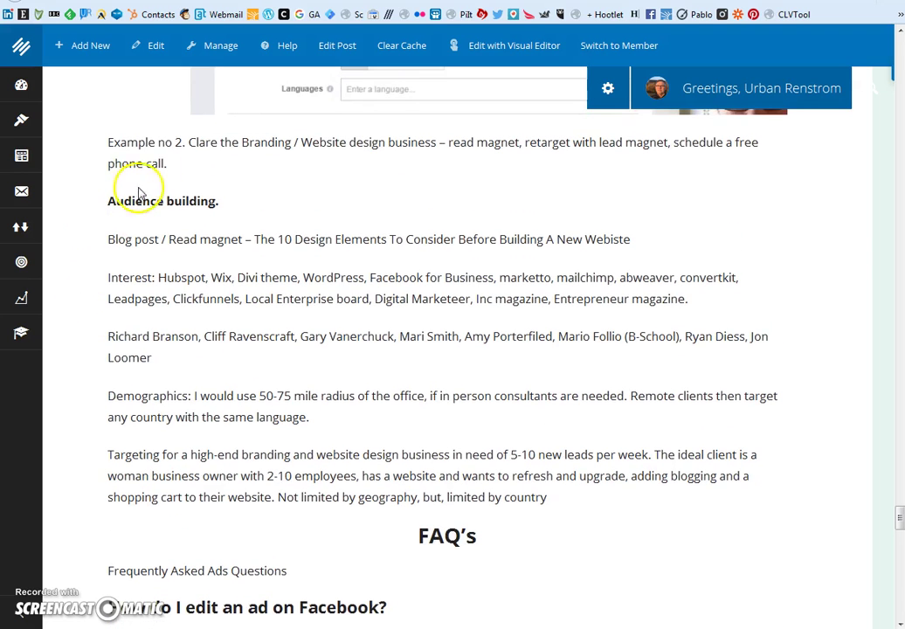
{"action": "left_click", "coordinate": [245, 140]}
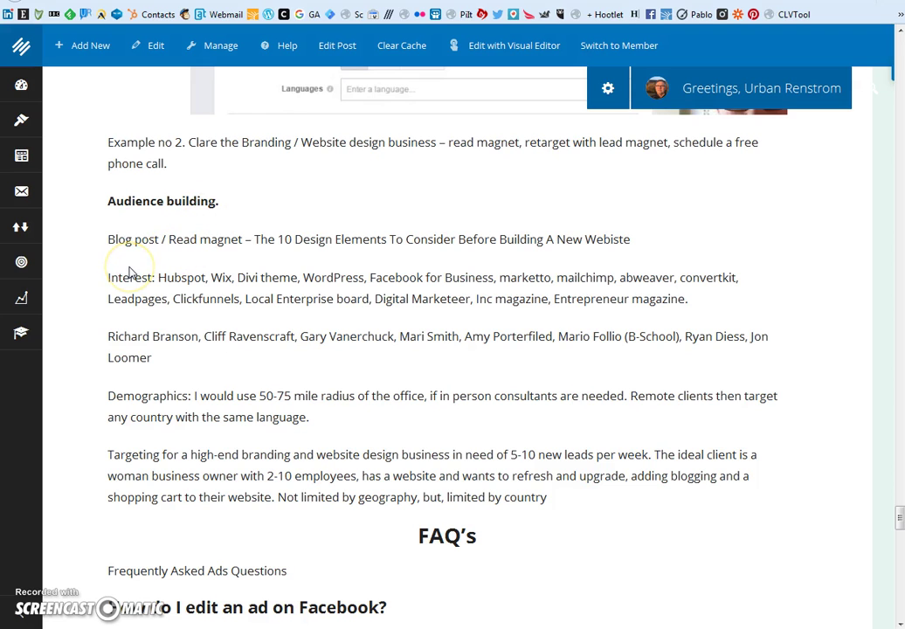
{"action": "scroll", "coordinate": [111, 299], "scroll_direction": "down", "scroll_amount": 1}
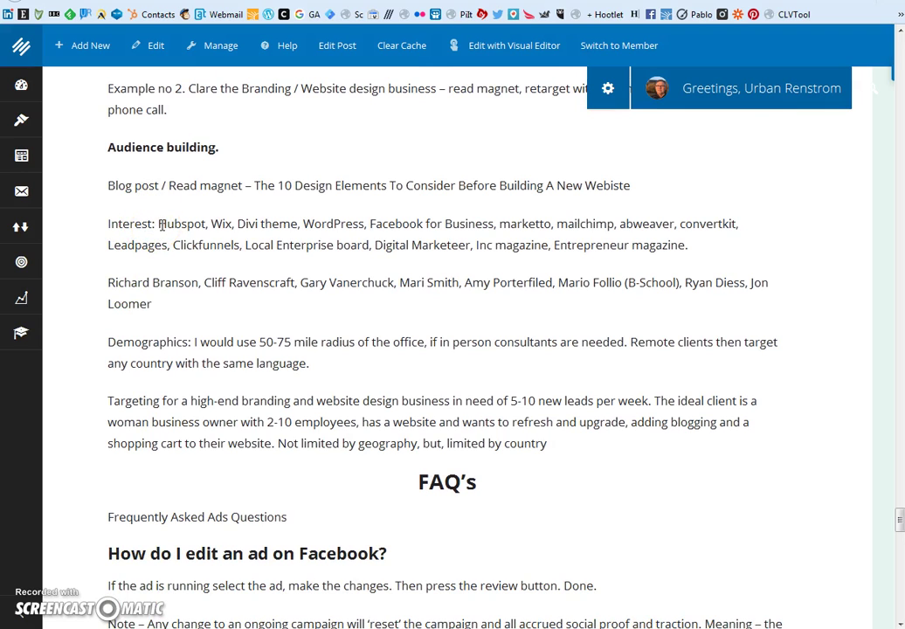
{"action": "left_click_drag", "start_coordinate": [108, 225], "coordinate": [697, 252]}
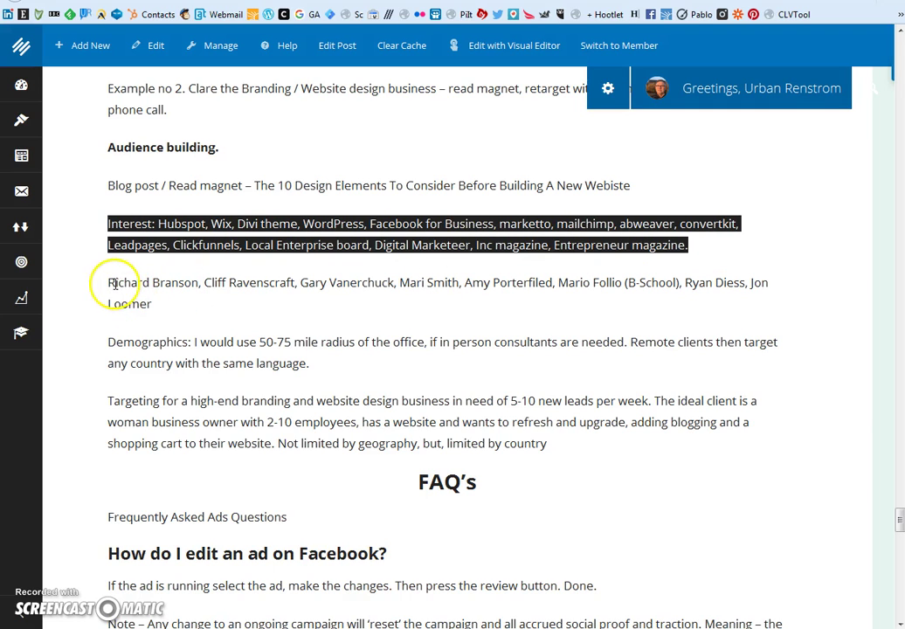
{"action": "left_click_drag", "start_coordinate": [109, 282], "coordinate": [160, 309]}
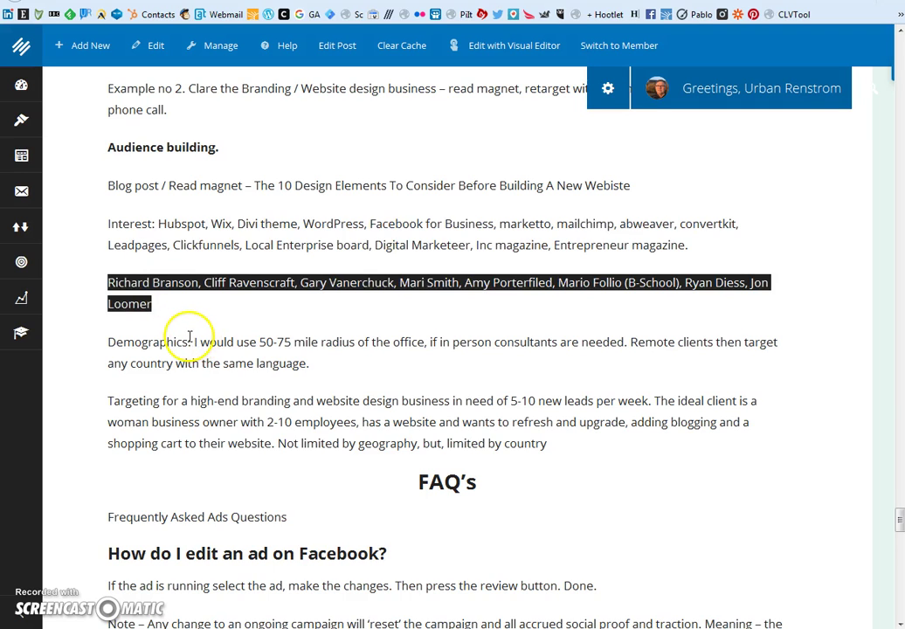
{"action": "left_click_drag", "start_coordinate": [243, 342], "coordinate": [374, 343]}
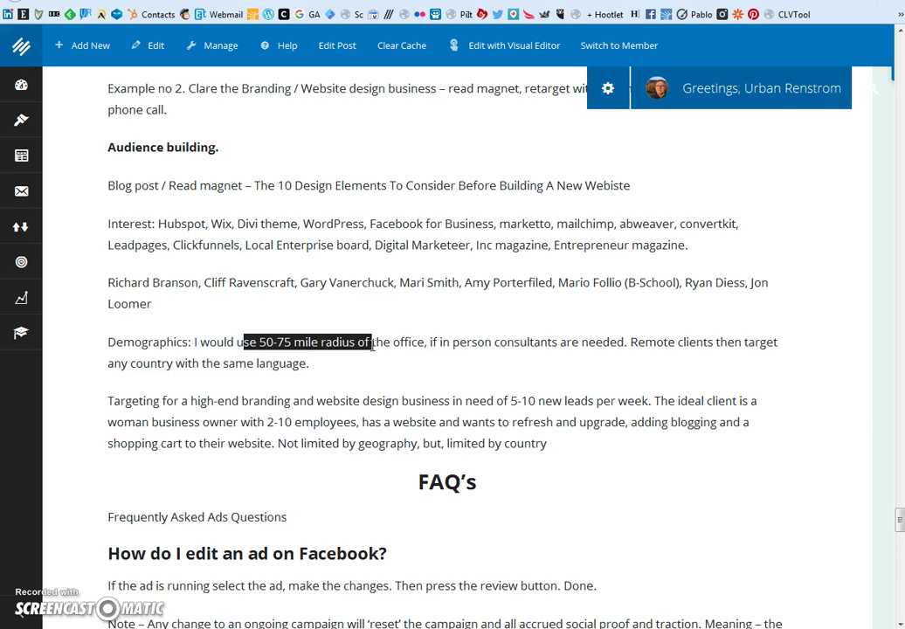
{"action": "left_click_drag", "start_coordinate": [107, 226], "coordinate": [737, 248]}
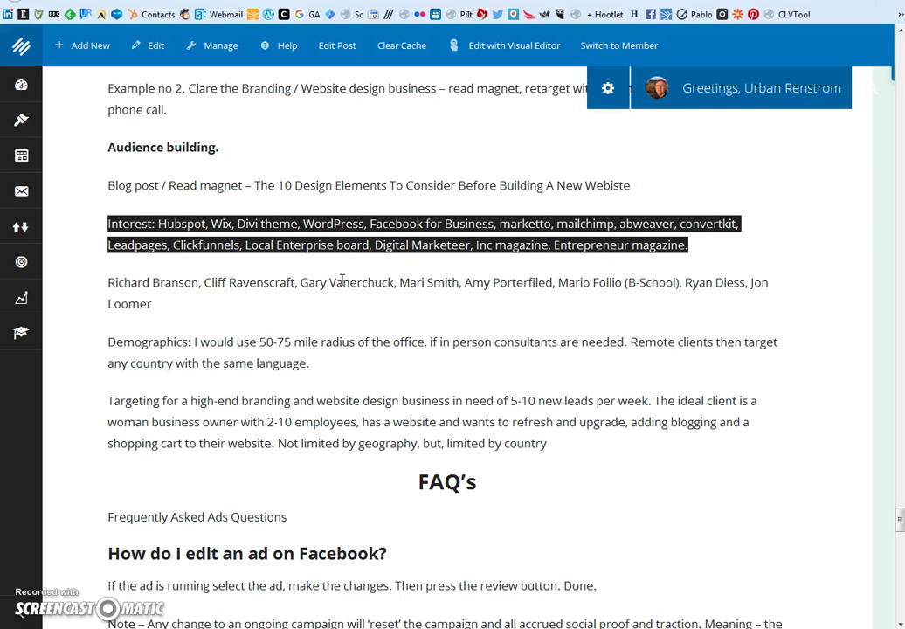
- Switch to Facebook Audiences, discard the open form, reload the Audiences page and start a new saved audience
{"action": "key", "text": "alt+Tab"}
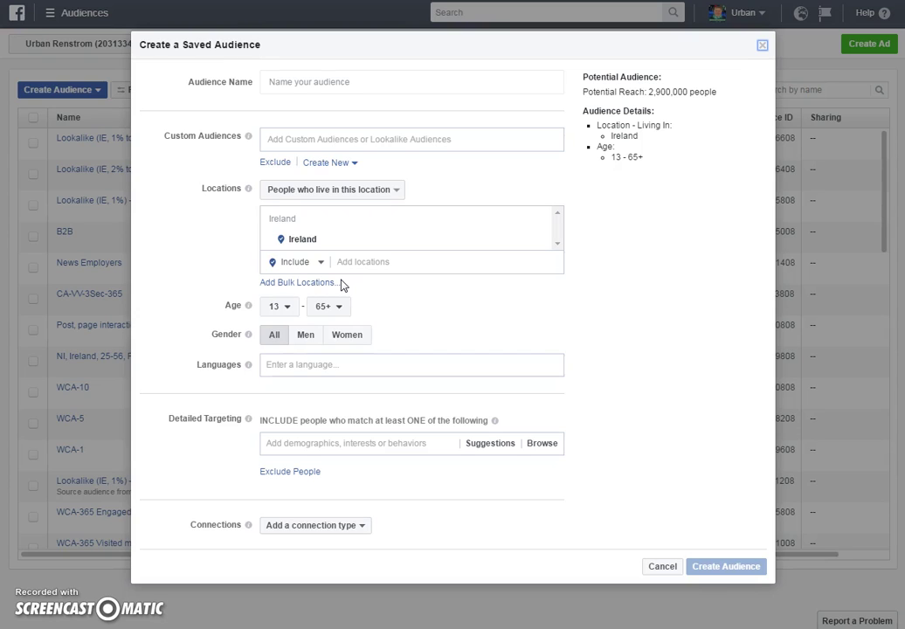
{"action": "left_click", "coordinate": [659, 567]}
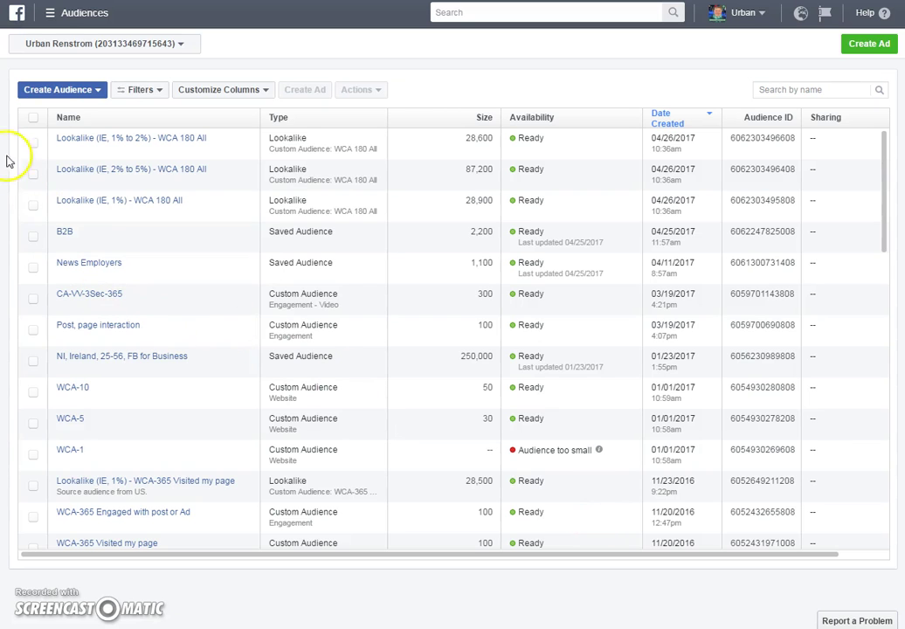
{"action": "left_click", "coordinate": [49, 14]}
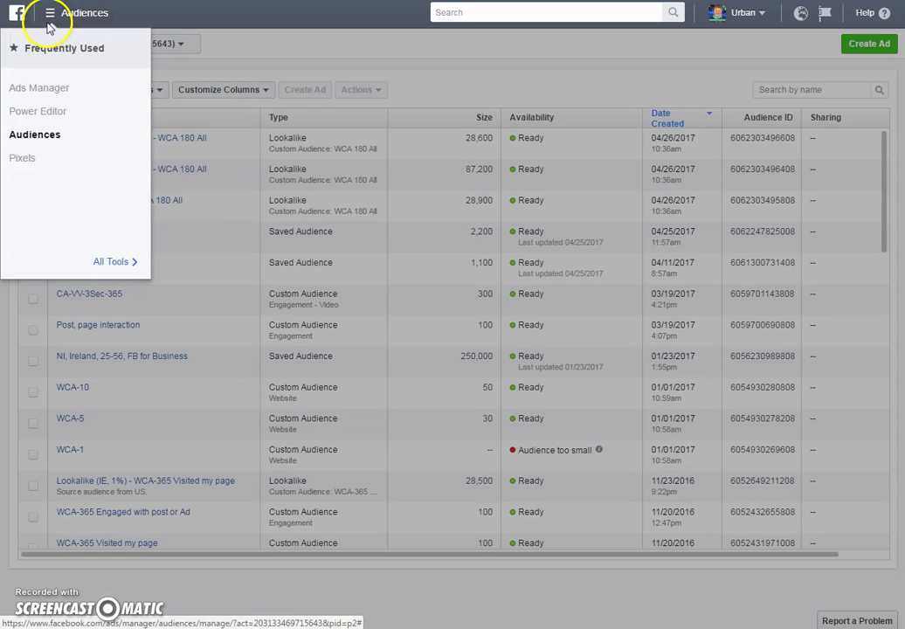
{"action": "left_click", "coordinate": [111, 263]}
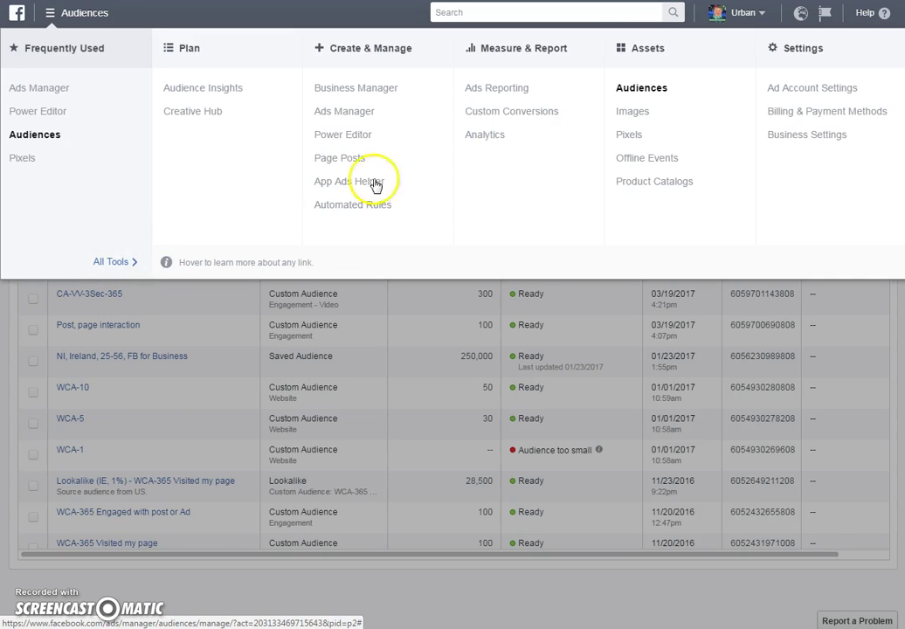
{"action": "left_click", "coordinate": [640, 90]}
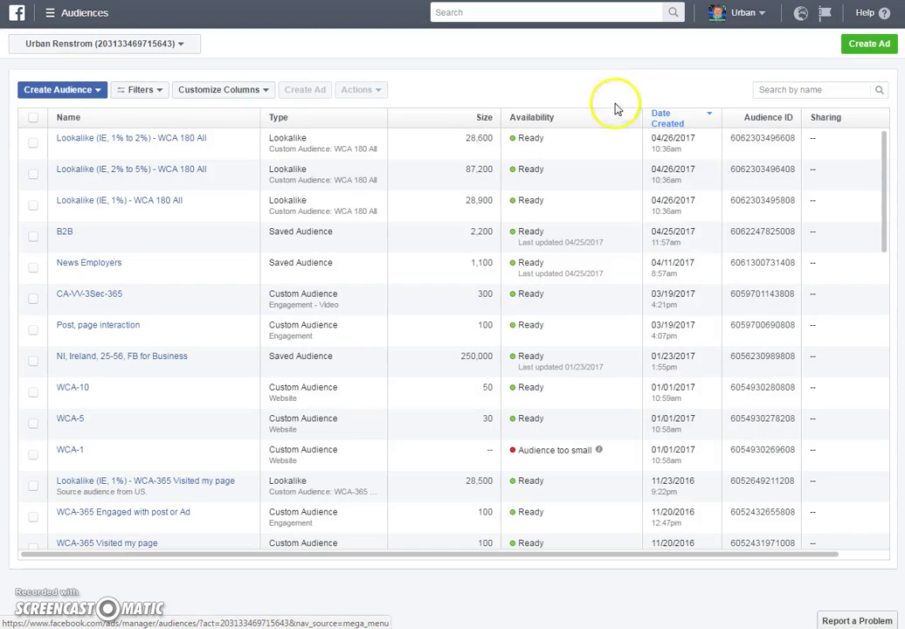
{"action": "left_click", "coordinate": [98, 90]}
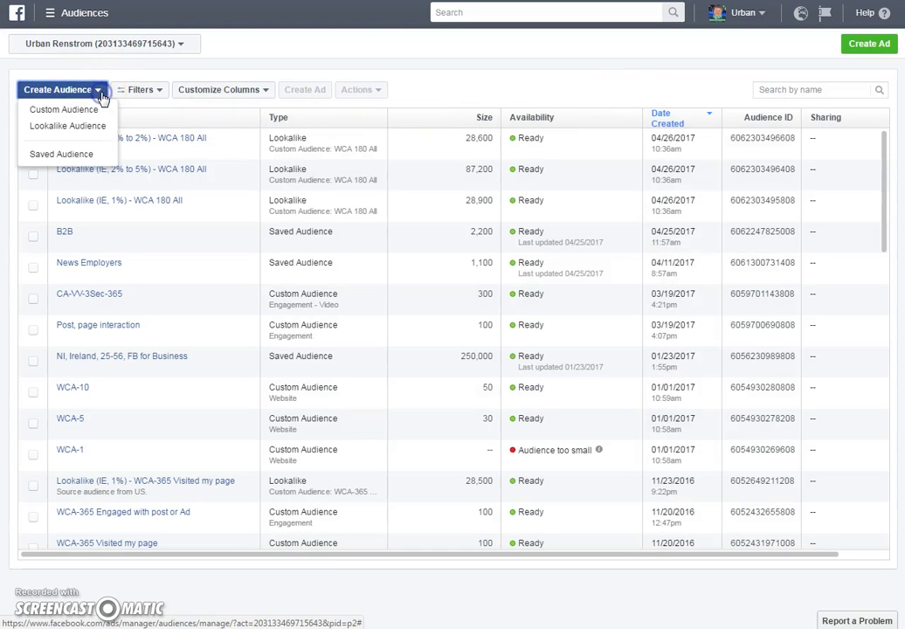
{"action": "left_click", "coordinate": [90, 154]}
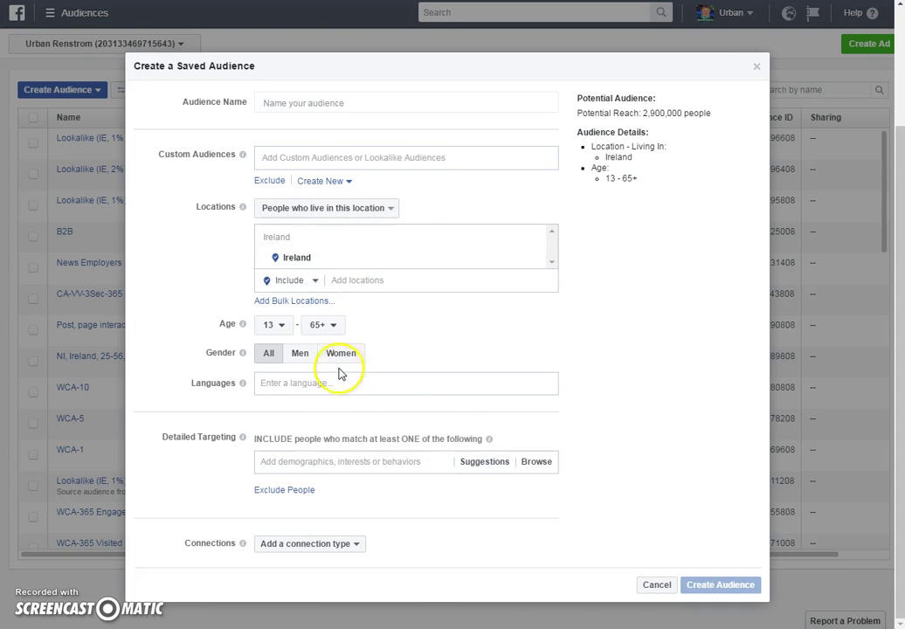
- Look through the detailed targeting interests and add the interest Wix.com to the saved audience
{"action": "left_click", "coordinate": [382, 460]}
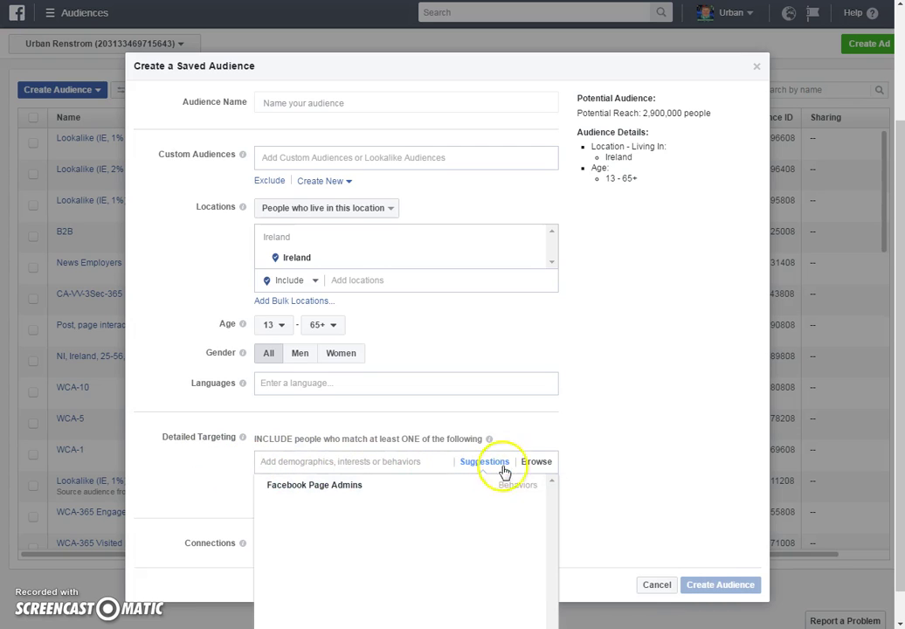
{"action": "left_click", "coordinate": [536, 464]}
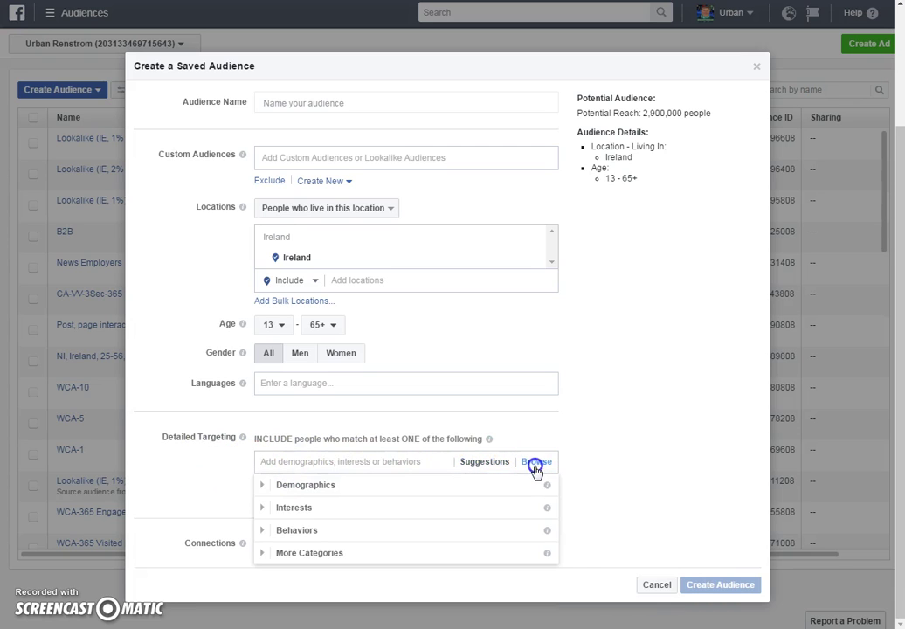
{"action": "left_click", "coordinate": [273, 507]}
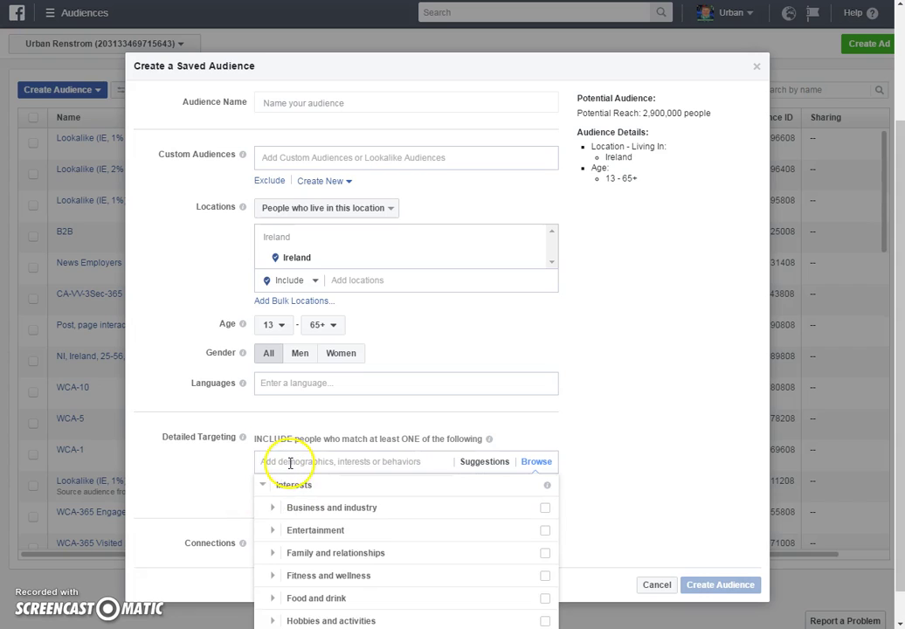
{"action": "left_click", "coordinate": [290, 463]}
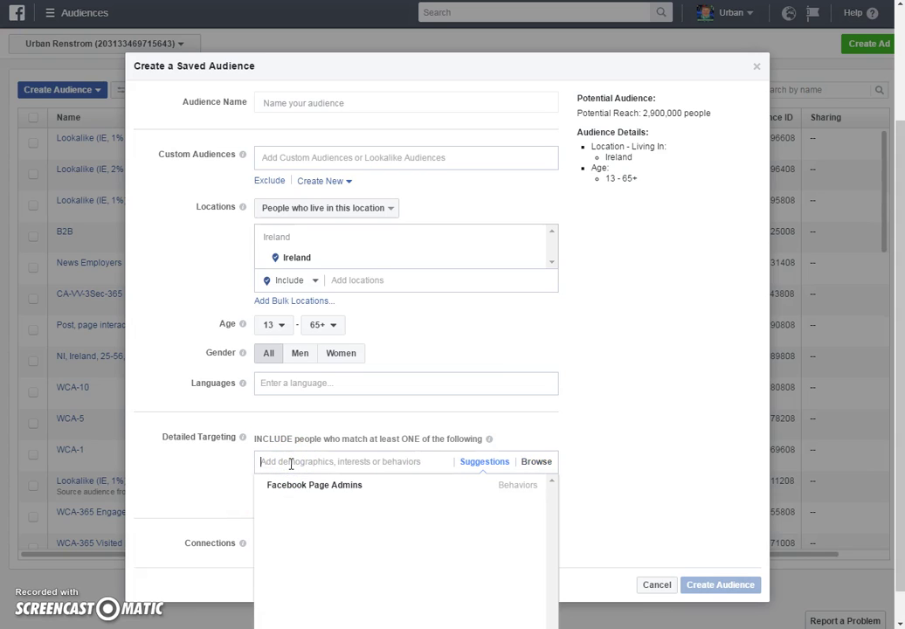
{"action": "type", "text": "Wix"}
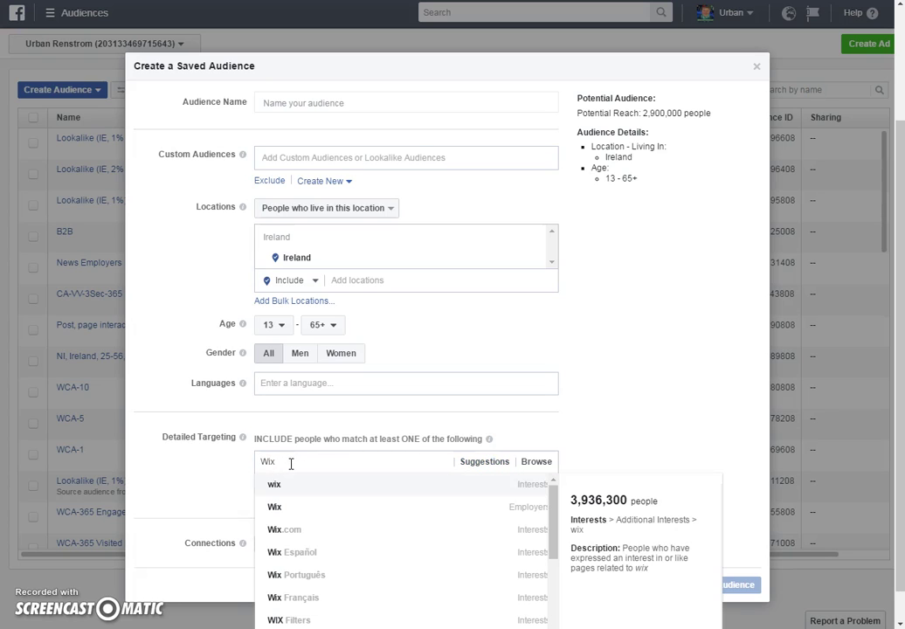
{"action": "double_click", "coordinate": [269, 463]}
{"action": "left_click", "coordinate": [273, 530]}
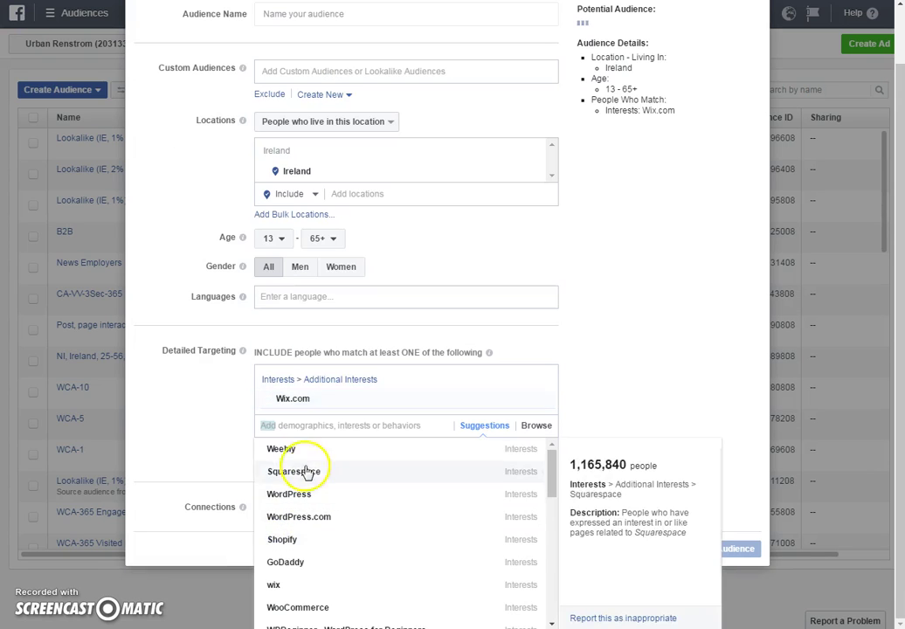
- Check the interest list in the blog post and add HubSpot as a detailed targeting interest
{"action": "key", "text": "alt+Tab"}
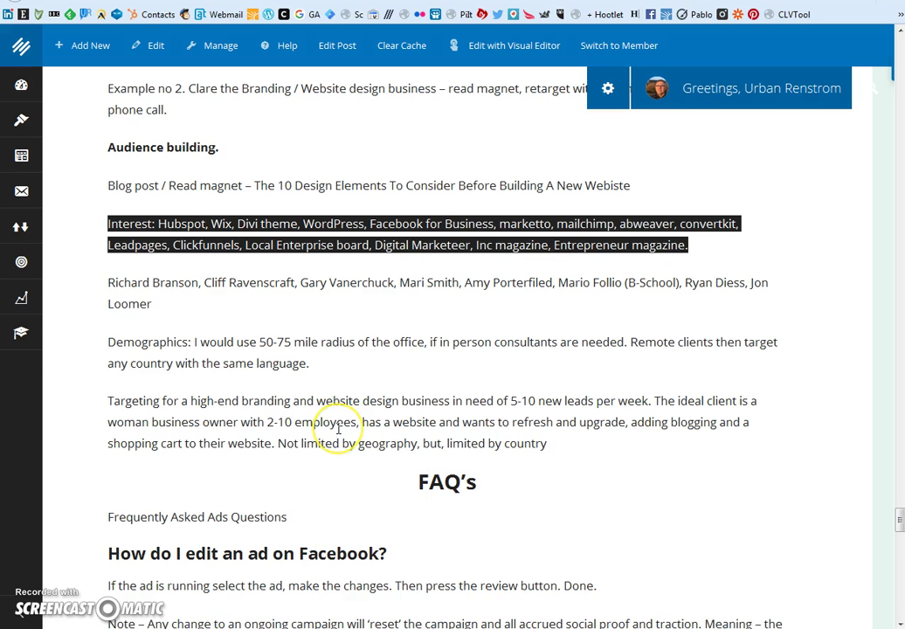
{"action": "key", "text": "alt+Tab"}
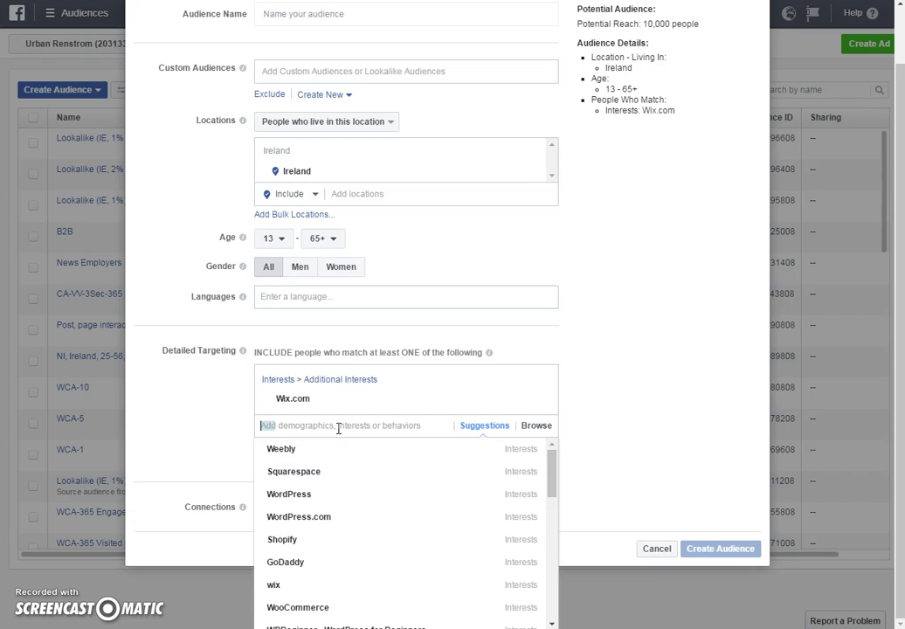
{"action": "type", "text": "Hubspot"}
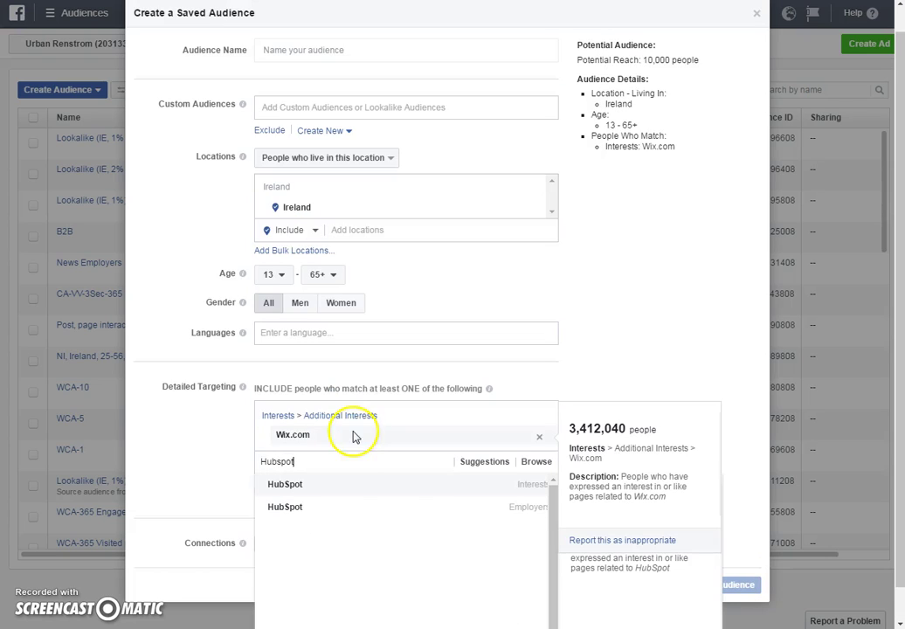
{"action": "left_click", "coordinate": [352, 479]}
{"action": "left_click", "coordinate": [352, 480]}
- Recheck the blog post's interest list and try to find Divi among the detailed targeting interests
{"action": "key", "text": "alt+Tab"}
{"action": "key", "text": "alt+Tab"}
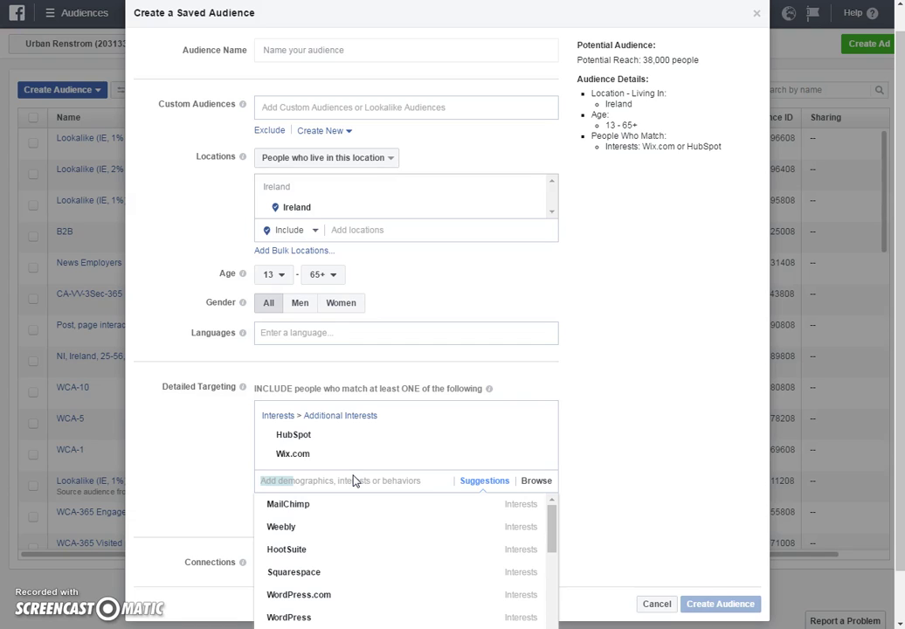
{"action": "type", "text": "Divi"}
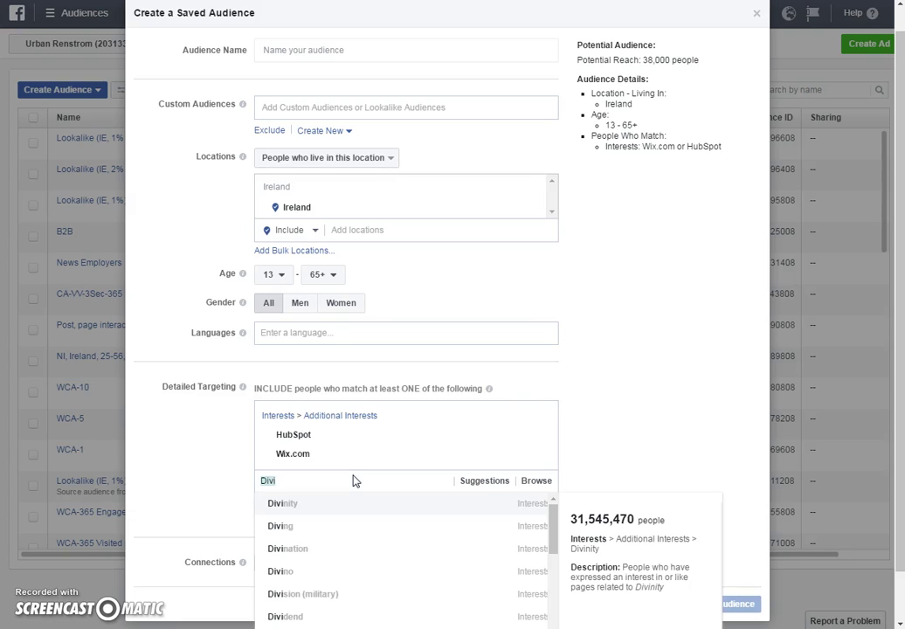
{"action": "key", "text": "BackSpace"}
{"action": "key", "text": "BackSpace"}
- Add WordPress.com, MailChimp and Weebly as interests in the saved audience's detailed targeting
{"action": "type", "text": "Wordpress"}
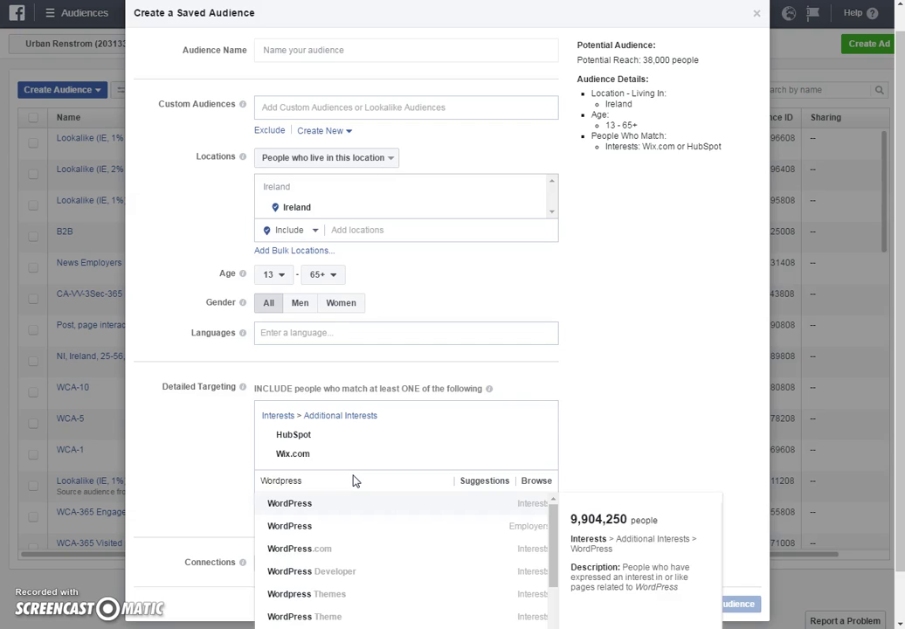
{"action": "double_click", "coordinate": [357, 480]}
{"action": "left_click", "coordinate": [350, 550]}
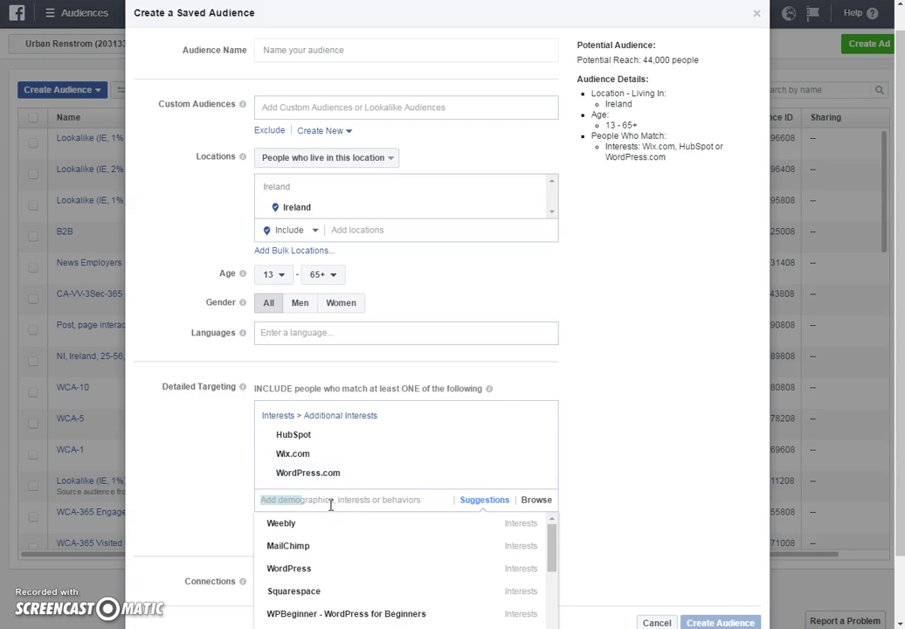
{"action": "left_click", "coordinate": [316, 545]}
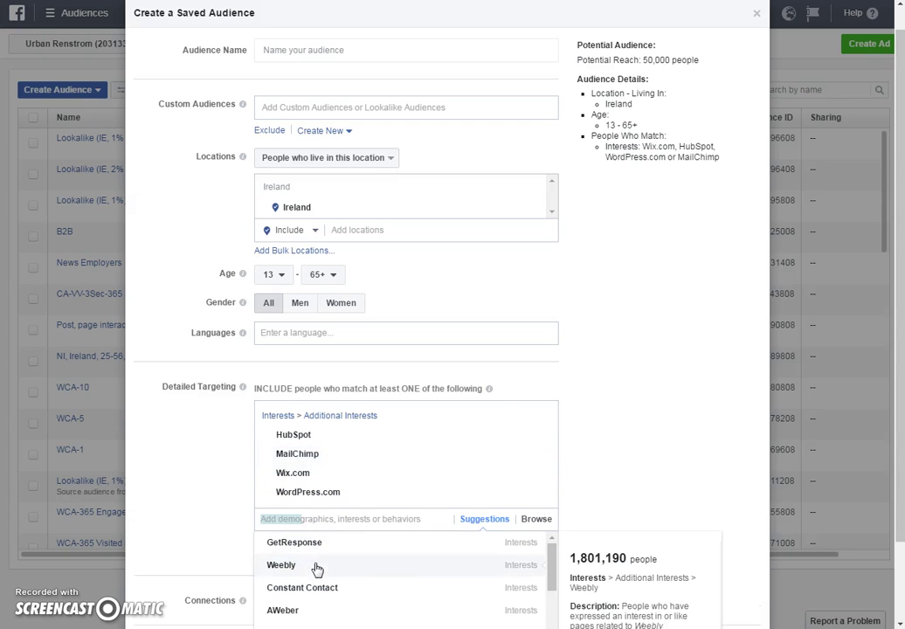
{"action": "left_click", "coordinate": [320, 571]}
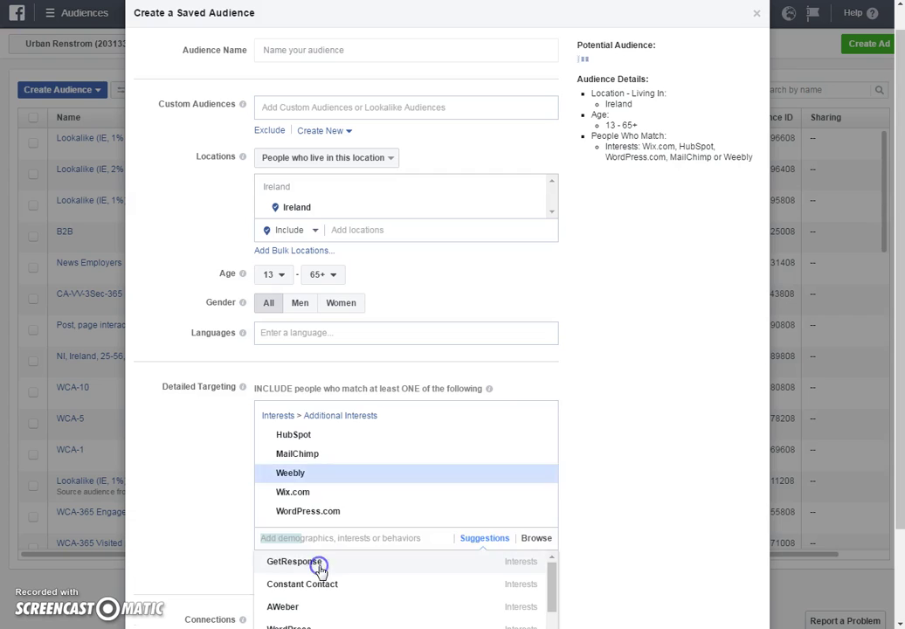
- Add Squarespace, GetResponse and AWeber from the suggested interests to the saved audience's detailed targeting
{"action": "left_click", "coordinate": [323, 583]}
{"action": "left_click", "coordinate": [324, 583]}
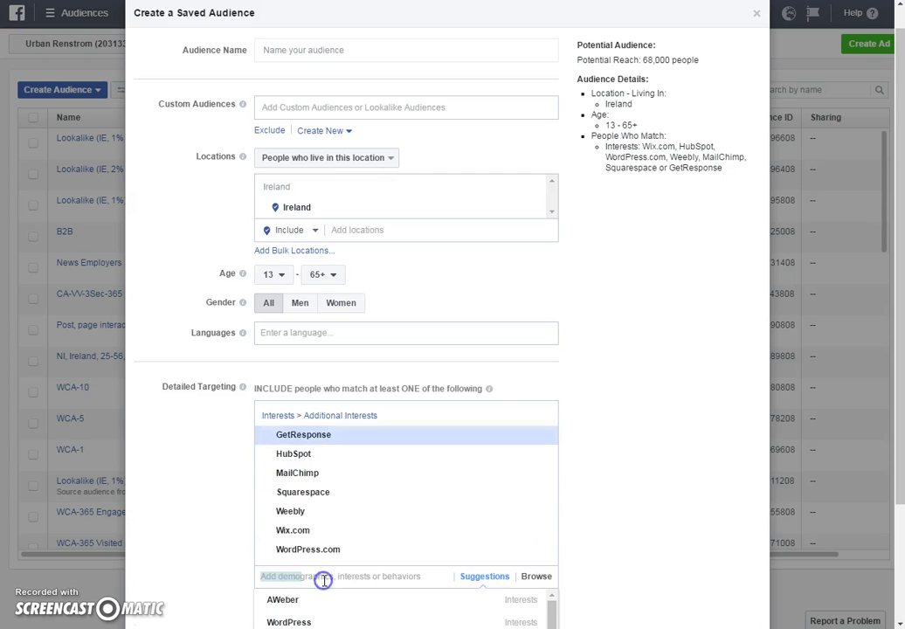
{"action": "left_click", "coordinate": [317, 602]}
- Include HootSuite, ClickBank and Infusionsoft among the audience's suggested detailed targeting interests
{"action": "scroll", "coordinate": [318, 606], "scroll_direction": "down", "scroll_amount": 2}
{"action": "scroll", "coordinate": [318, 603], "scroll_direction": "down", "scroll_amount": 2}
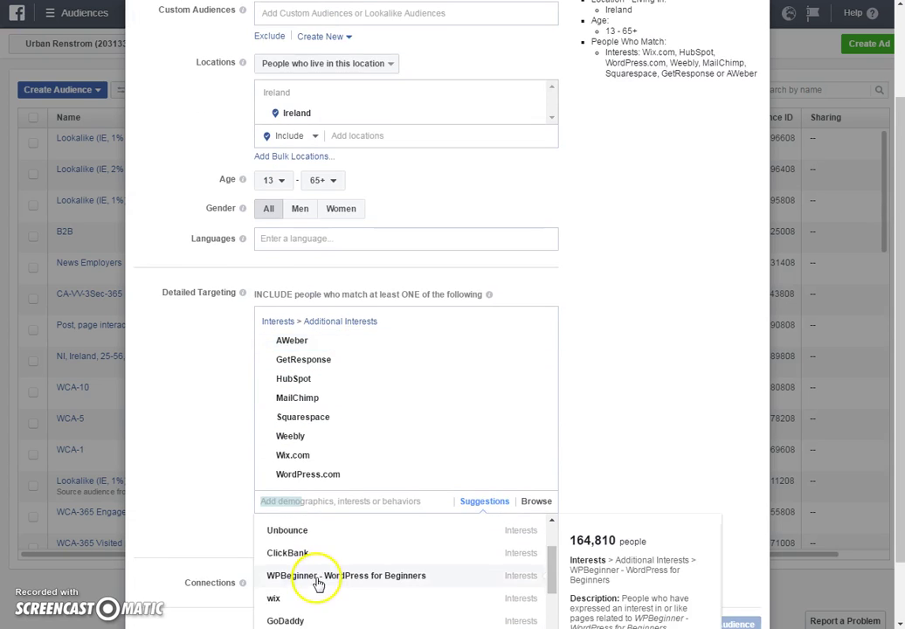
{"action": "scroll", "coordinate": [325, 578], "scroll_direction": "up", "scroll_amount": 2}
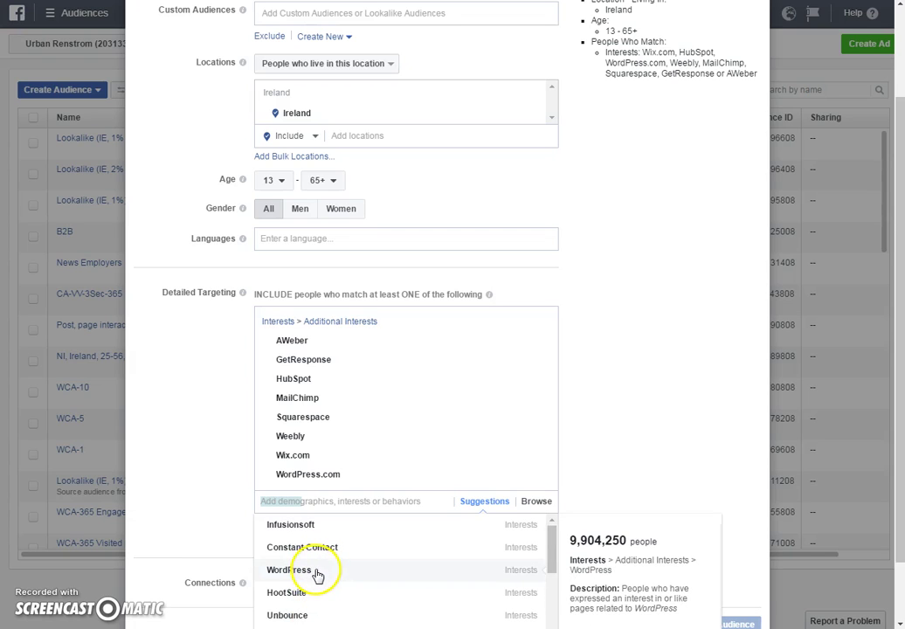
{"action": "left_click", "coordinate": [327, 593]}
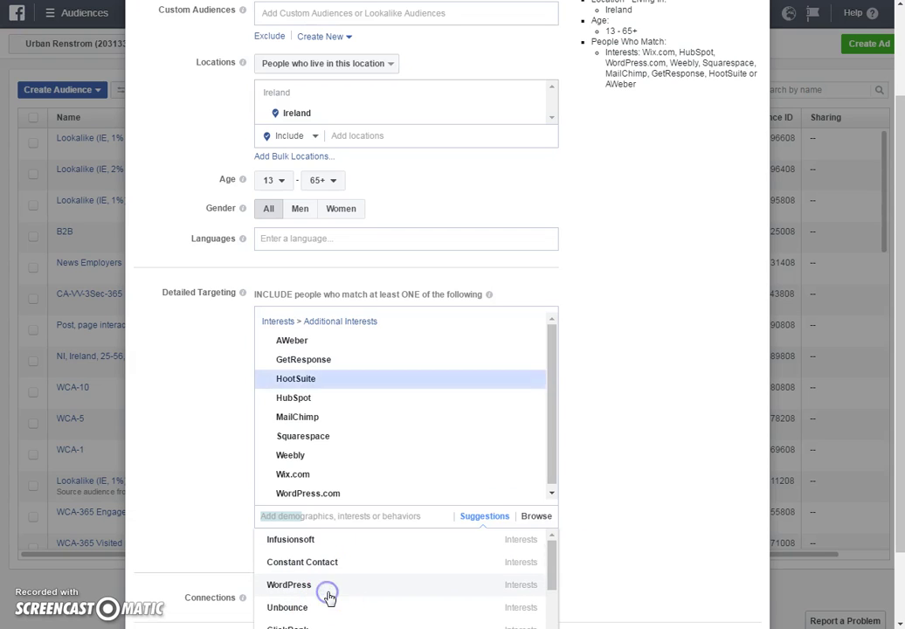
{"action": "left_click", "coordinate": [327, 605]}
{"action": "left_click", "coordinate": [330, 541]}
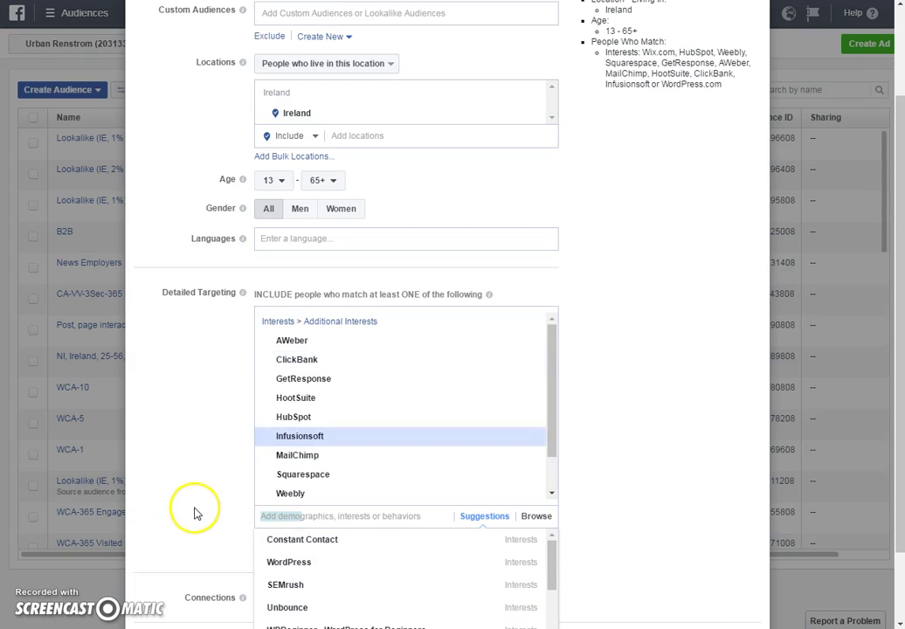
- Add the suggested interest WPBeginner - WordPress for Beginners, close the suggestions and review the chosen interests
{"action": "mouse_move", "coordinate": [246, 563]}
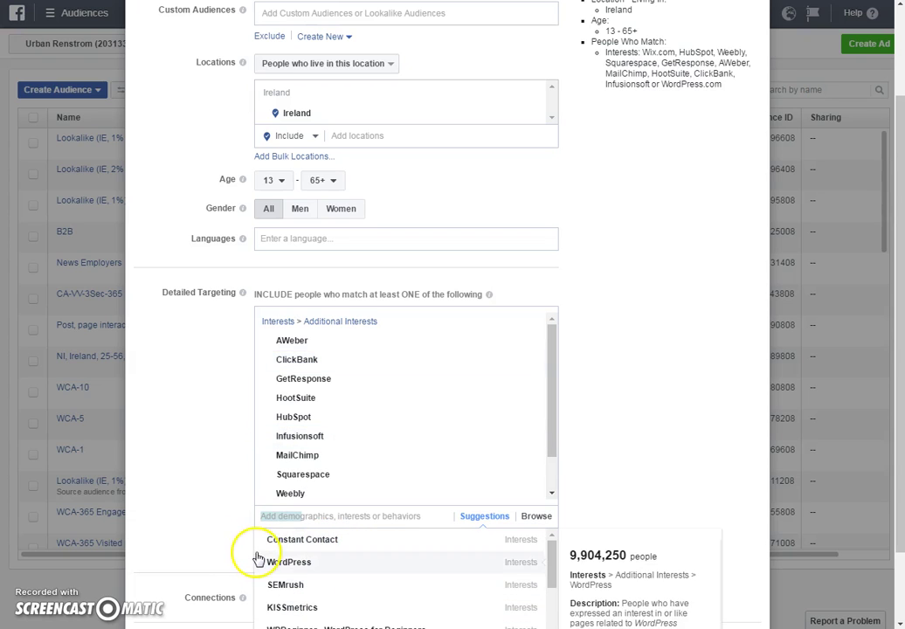
{"action": "scroll", "coordinate": [277, 569], "scroll_direction": "down", "scroll_amount": 1}
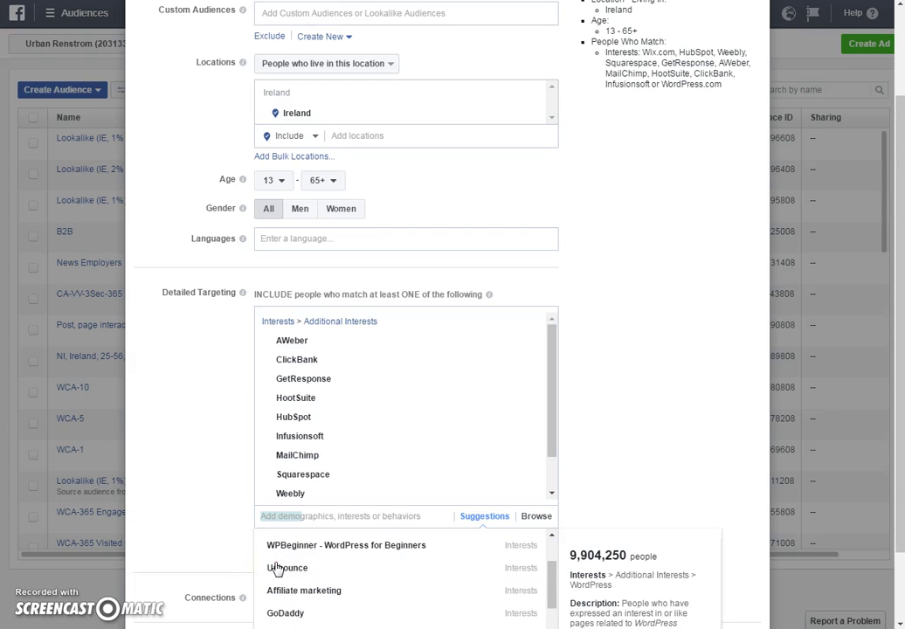
{"action": "left_click", "coordinate": [360, 548]}
{"action": "left_click", "coordinate": [642, 434]}
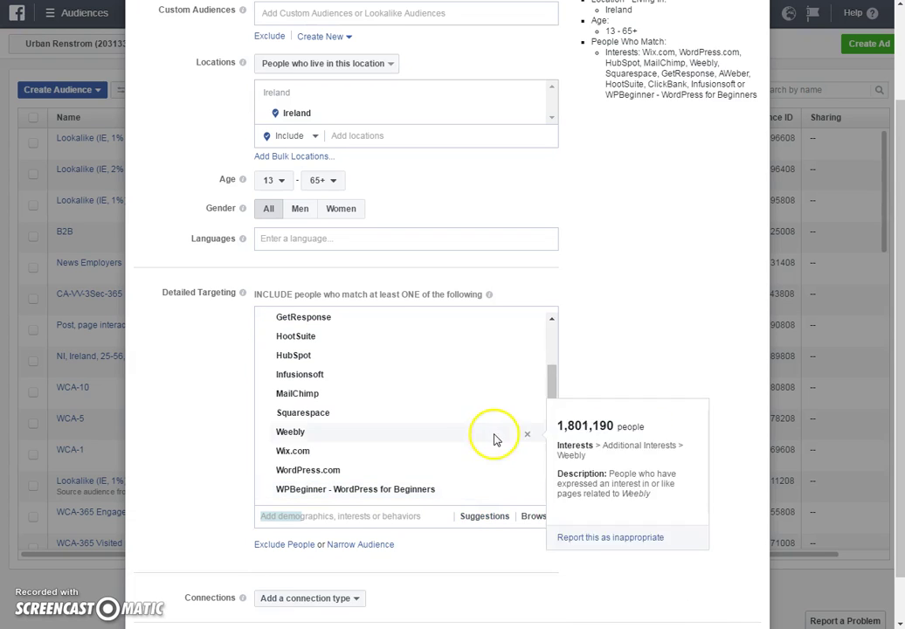
{"action": "scroll", "coordinate": [489, 437], "scroll_direction": "up", "scroll_amount": 3}
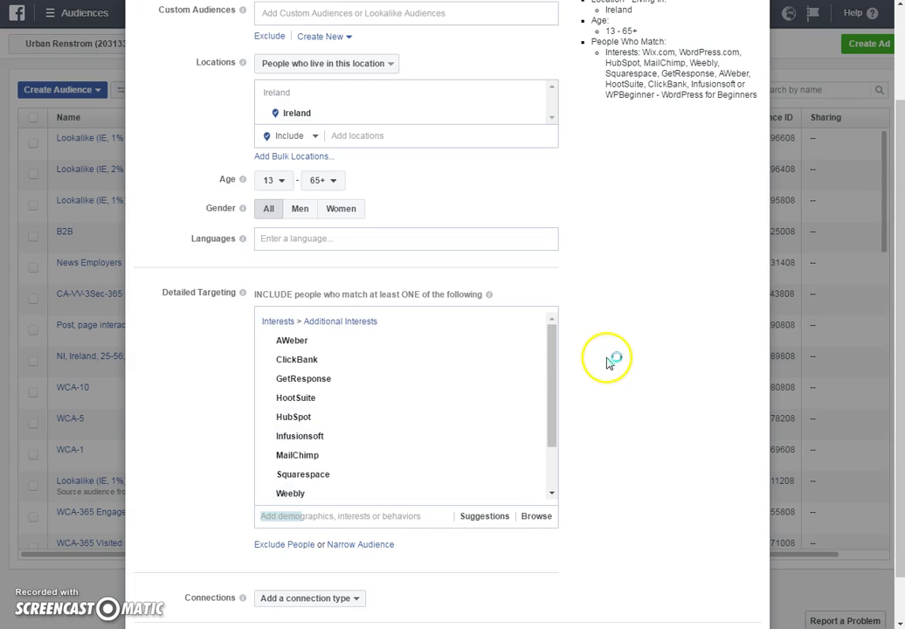
{"action": "scroll", "coordinate": [608, 362], "scroll_direction": "up", "scroll_amount": 2}
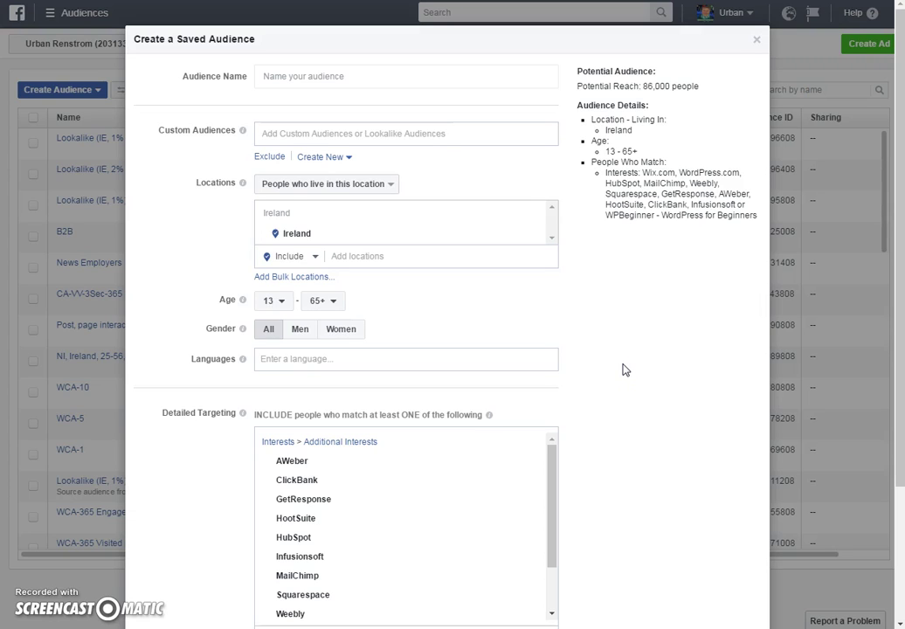
- Check the blog post's list of well-known business and marketing figures to target, and return to the saved audience form
{"action": "key", "text": "alt+Tab"}
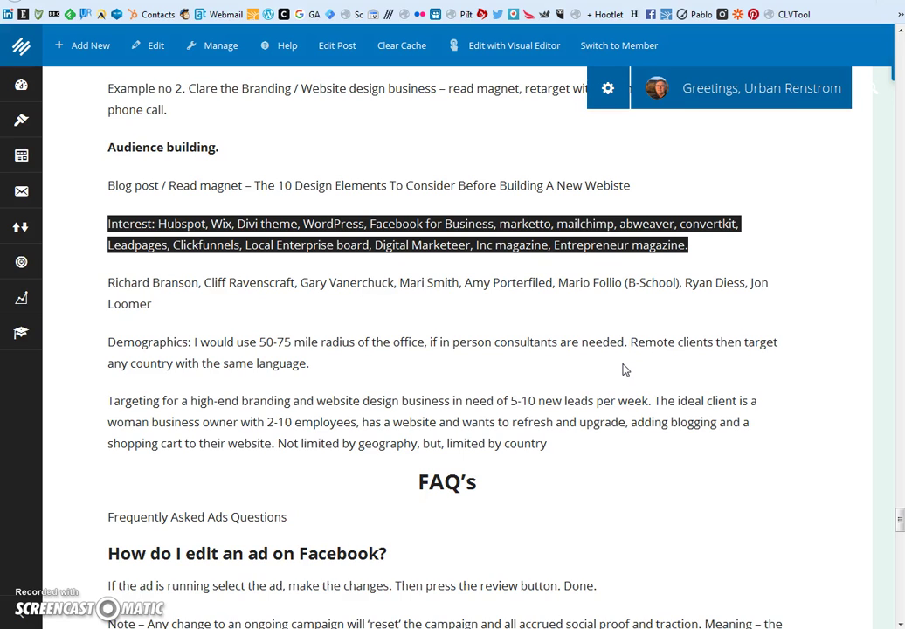
{"action": "left_click", "coordinate": [383, 281]}
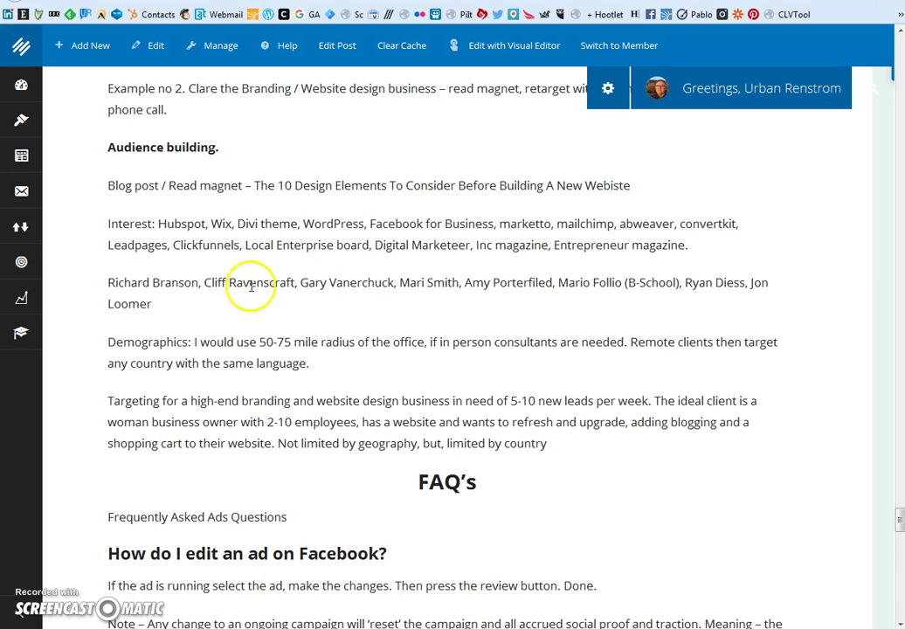
{"action": "mouse_move", "coordinate": [199, 282]}
{"action": "left_mouse_down"}
{"action": "mouse_move", "coordinate": [105, 277]}
{"action": "mouse_move", "coordinate": [199, 282]}
{"action": "left_mouse_up"}
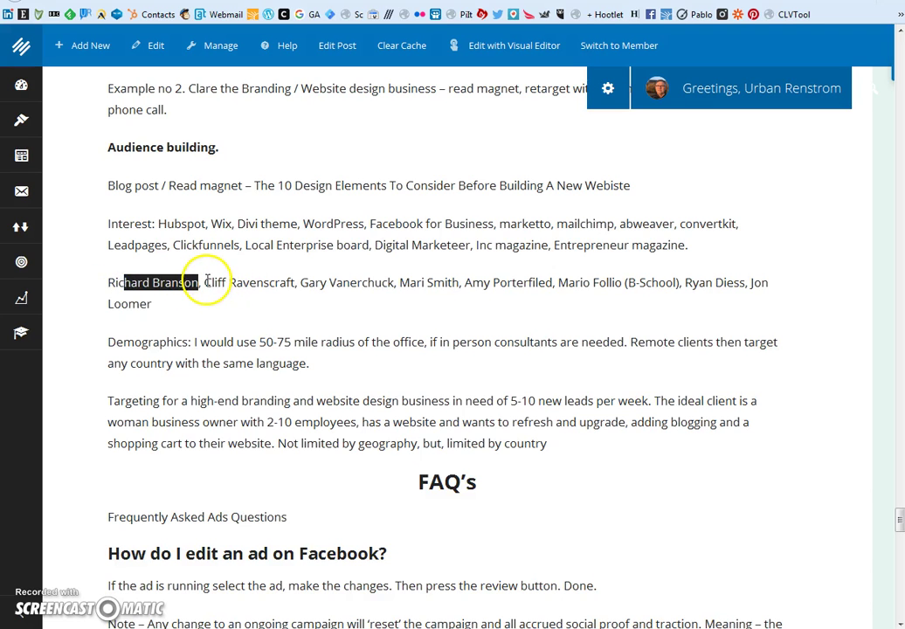
{"action": "key", "text": "alt+Tab"}
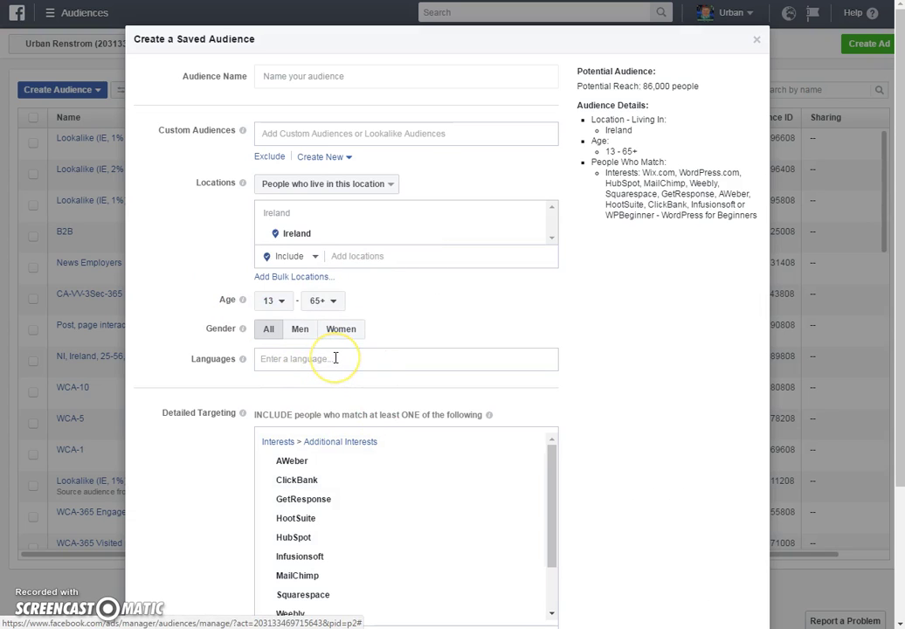
- Name the saved audience "Test Audience"
{"action": "scroll", "coordinate": [208, 453], "scroll_direction": "down", "scroll_amount": 1}
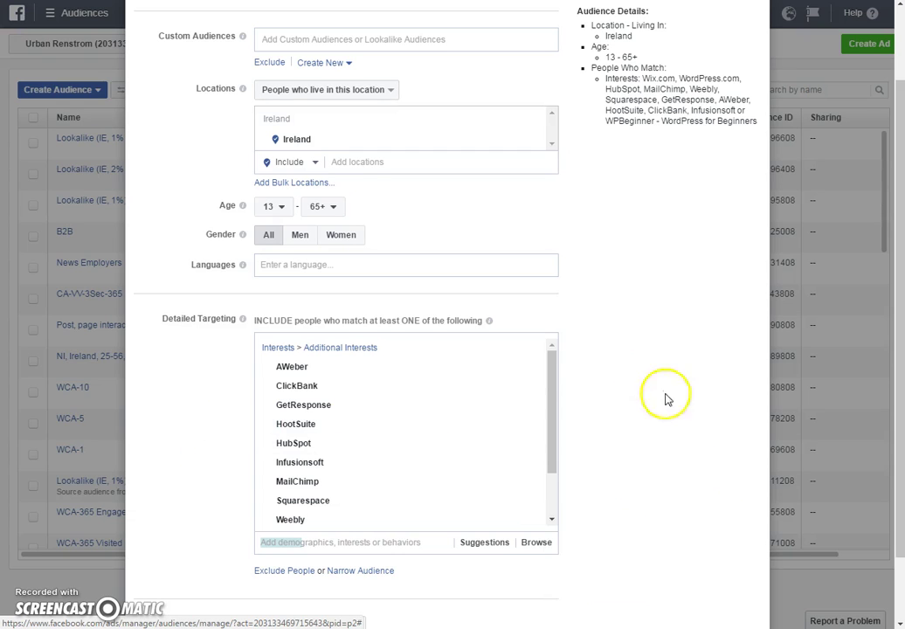
{"action": "scroll", "coordinate": [672, 428], "scroll_direction": "down", "scroll_amount": 1}
{"action": "left_click", "coordinate": [705, 587]}
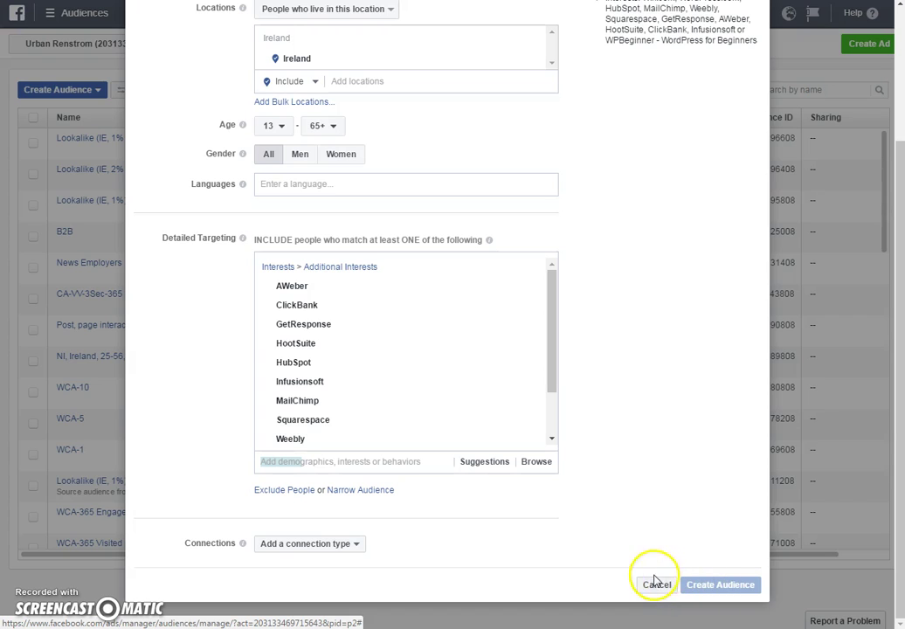
{"action": "scroll", "coordinate": [603, 454], "scroll_direction": "up", "scroll_amount": 3}
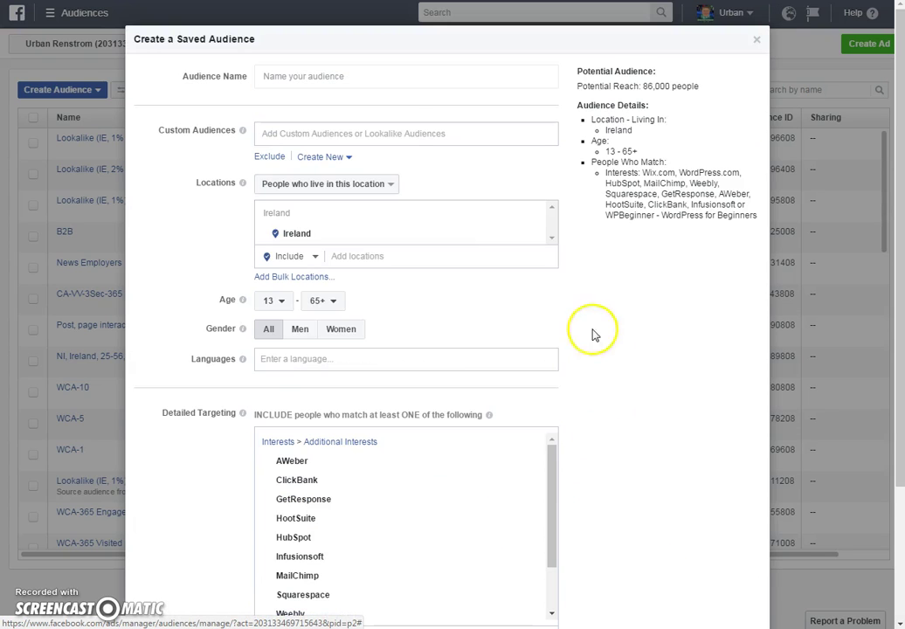
{"action": "left_click", "coordinate": [330, 77]}
{"action": "type", "text": "Test Audience"}
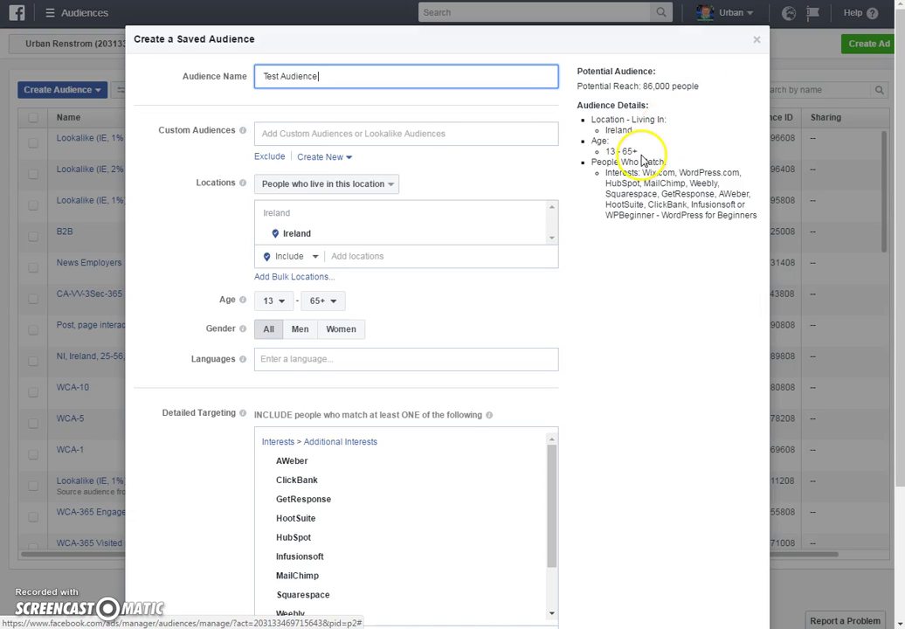
- Set the saved audience's age range to 30 - 60
{"action": "left_click", "coordinate": [281, 301]}
{"action": "scroll", "coordinate": [278, 406], "scroll_direction": "down", "scroll_amount": 8}
{"action": "scroll", "coordinate": [272, 414], "scroll_direction": "up", "scroll_amount": 5}
{"action": "left_click", "coordinate": [284, 397]}
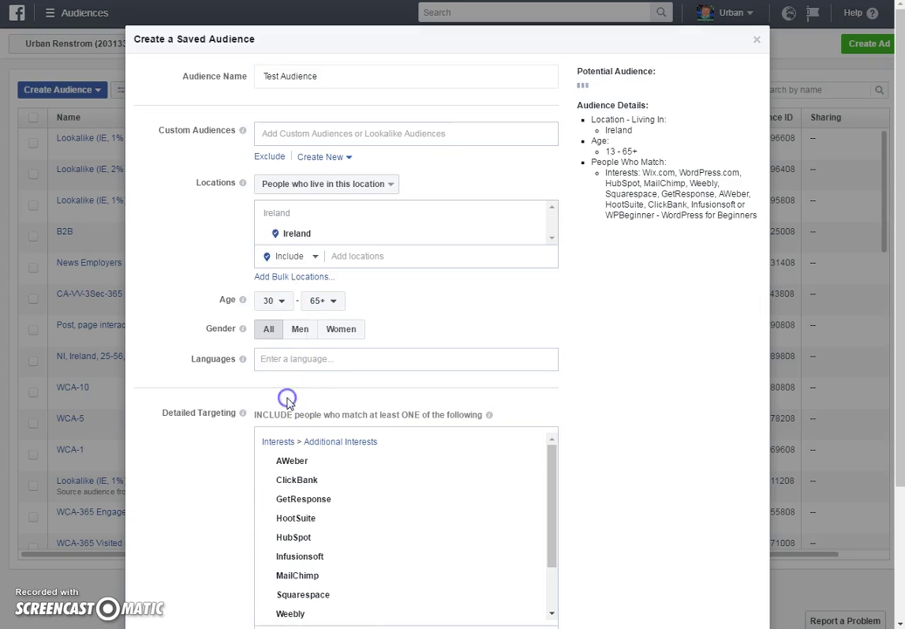
{"action": "left_click", "coordinate": [325, 301]}
{"action": "left_click", "coordinate": [328, 410]}
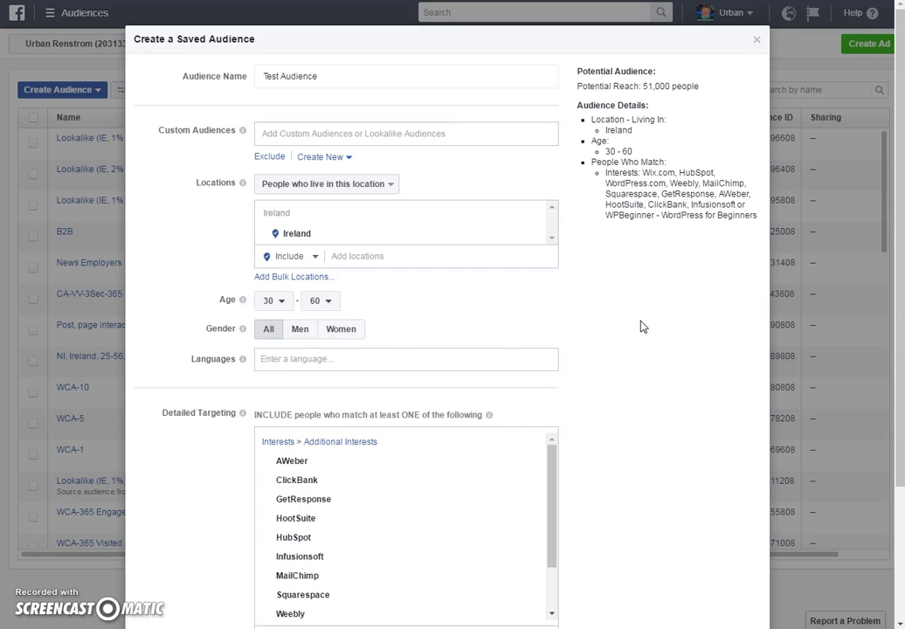
- Create the saved audience with the chosen location, age range and interests
{"action": "left_click", "coordinate": [648, 319]}
{"action": "scroll", "coordinate": [650, 316], "scroll_direction": "down", "scroll_amount": 2}
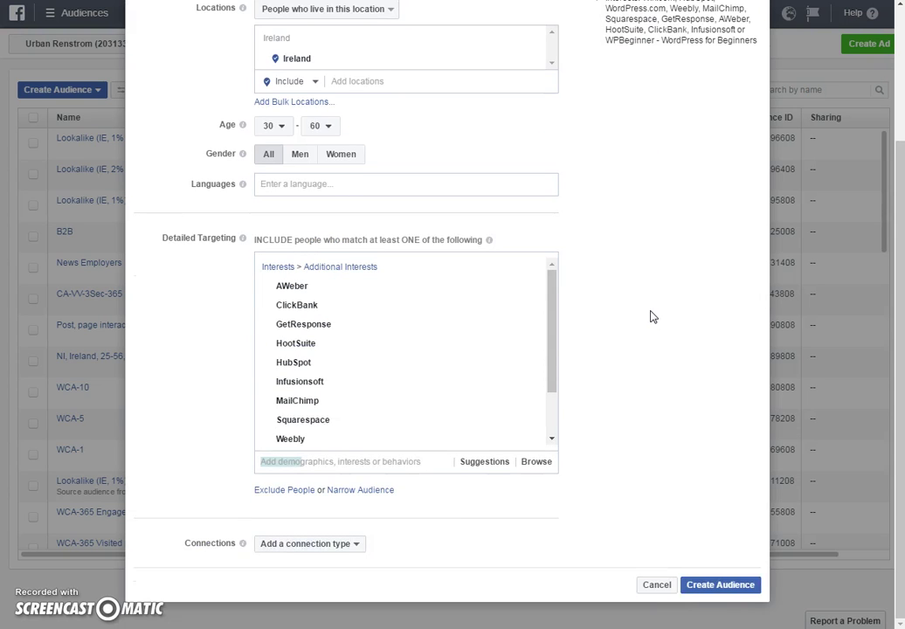
{"action": "left_click", "coordinate": [722, 584]}
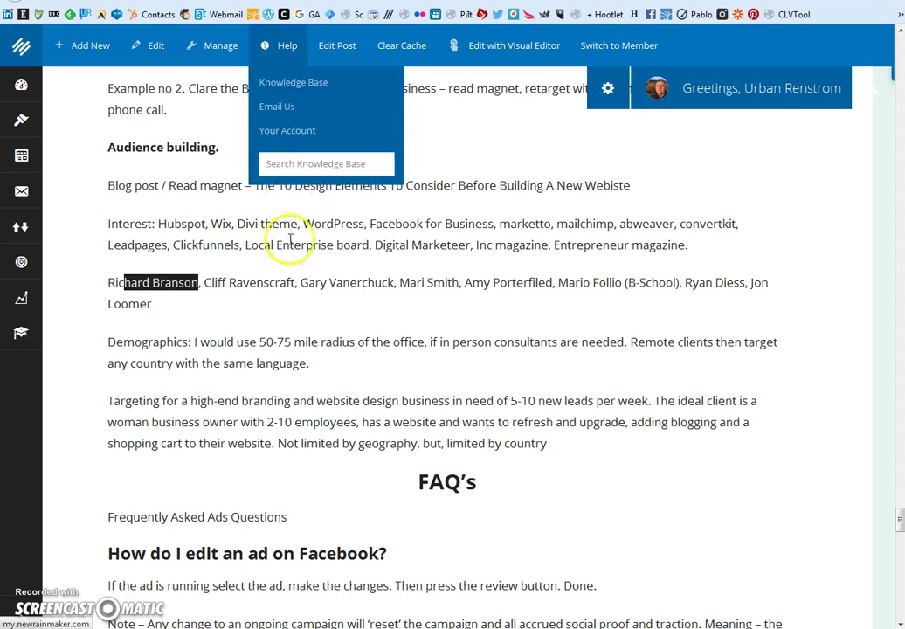
- Go back to the blog post and examine the Simple Funnel diagram above the live ads demo section
{"action": "left_click", "coordinate": [233, 358]}
{"action": "scroll", "coordinate": [234, 360], "scroll_direction": "up", "scroll_amount": 1}
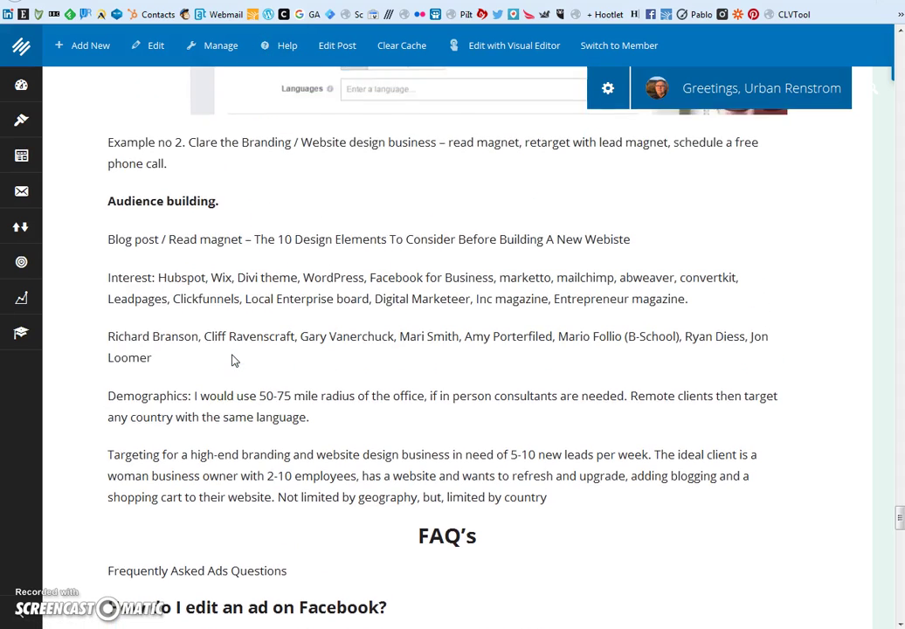
{"action": "scroll", "coordinate": [232, 359], "scroll_direction": "up", "scroll_amount": 13}
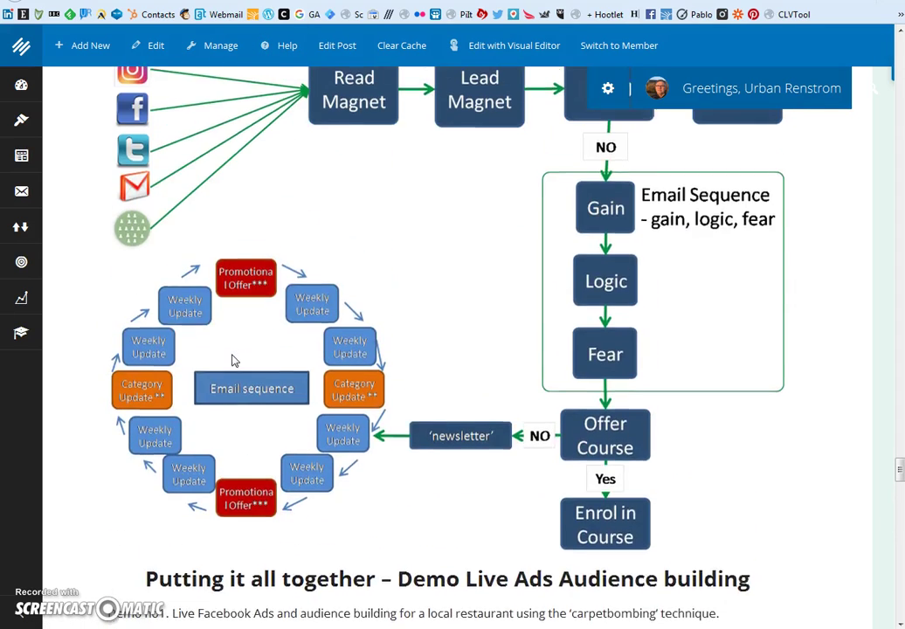
{"action": "scroll", "coordinate": [234, 359], "scroll_direction": "up", "scroll_amount": 2}
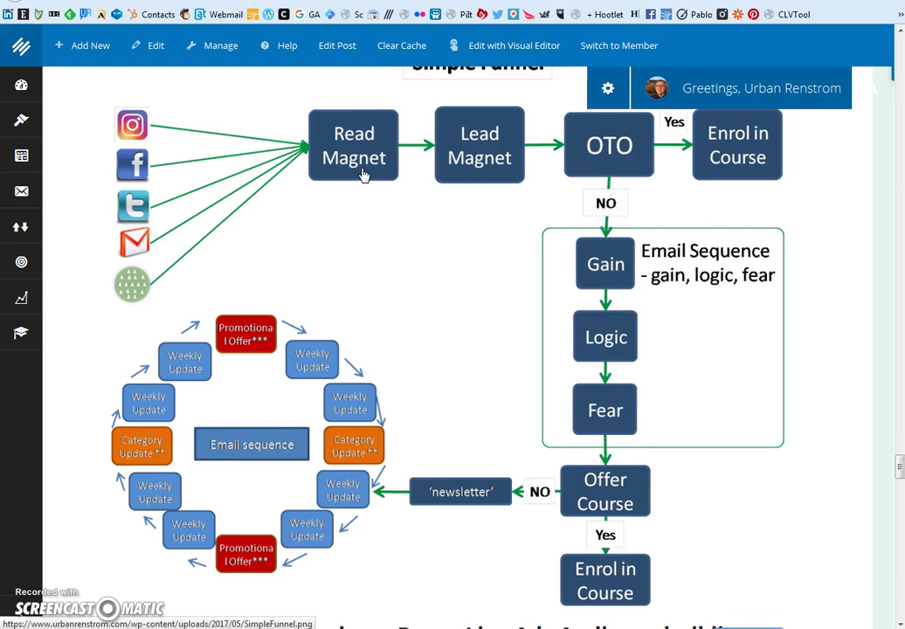
- Highlight the read magnet title "The 10 Design Elements To Consider Before Building A New Webiste" in the post, and return to the Gastro Pub demo
{"action": "scroll", "coordinate": [333, 383], "scroll_direction": "down", "scroll_amount": 15}
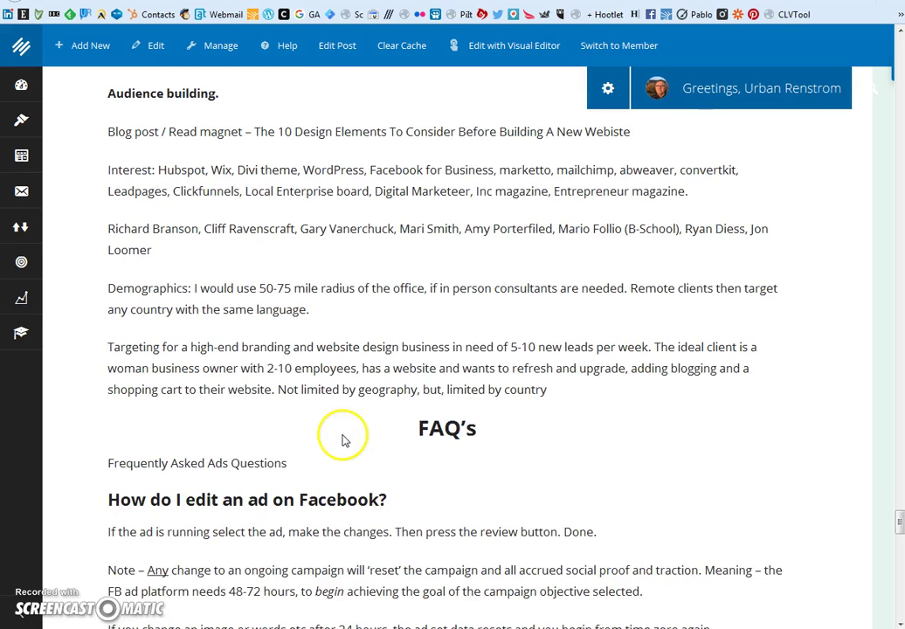
{"action": "scroll", "coordinate": [297, 297], "scroll_direction": "up", "scroll_amount": 1}
{"action": "left_click", "coordinate": [255, 187]}
{"action": "left_click_drag", "start_coordinate": [255, 187], "coordinate": [630, 188]}
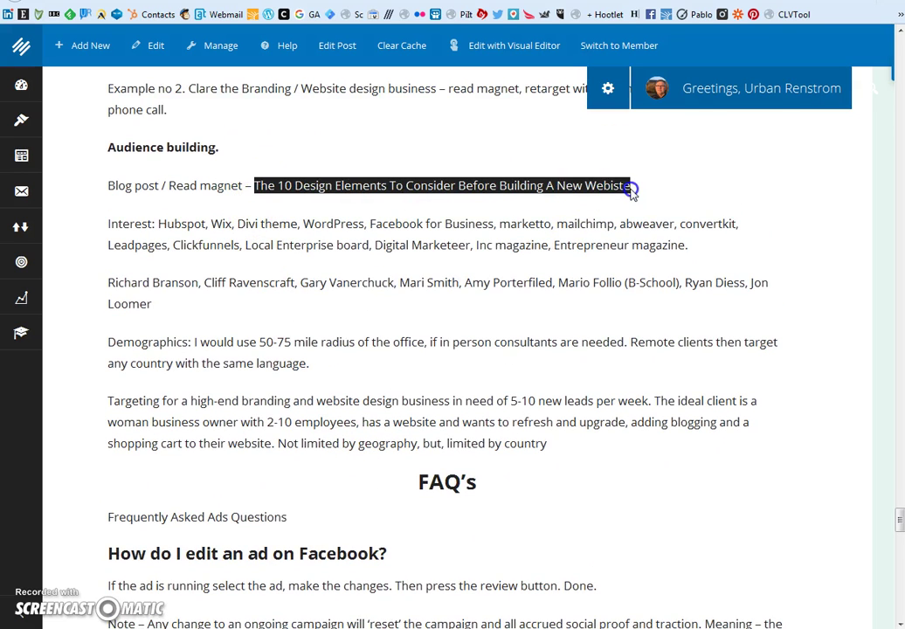
{"action": "left_click", "coordinate": [201, 316]}
{"action": "scroll", "coordinate": [221, 320], "scroll_direction": "up", "scroll_amount": 15}
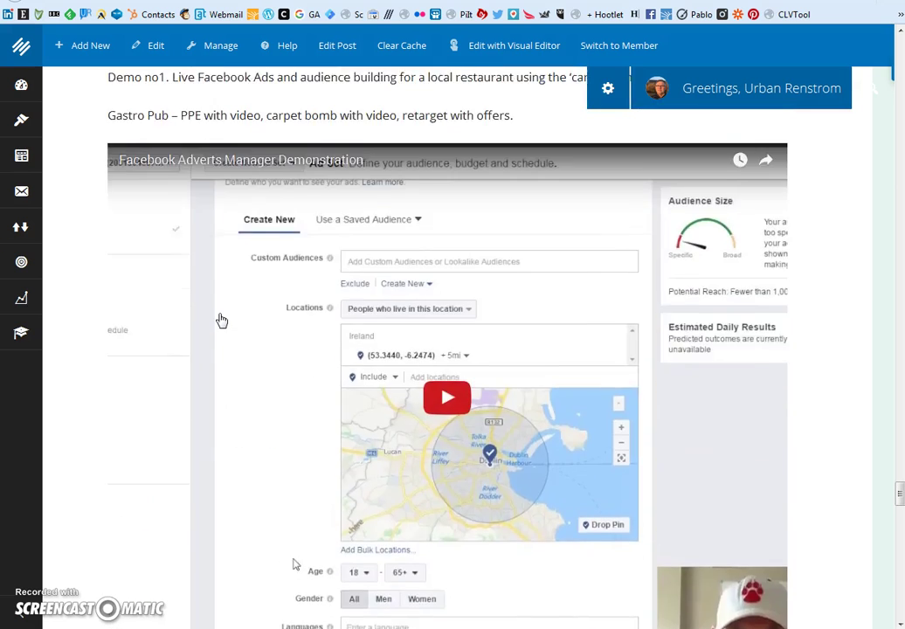